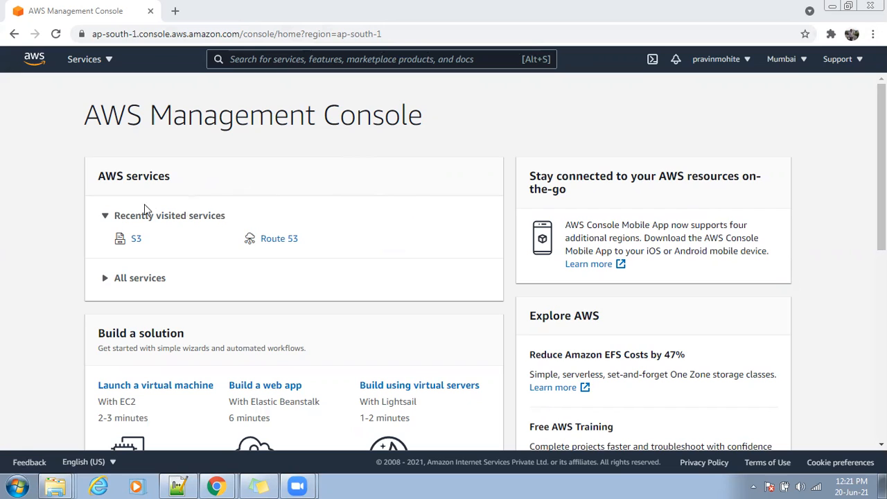
Switch to the e-commerce-static-website folder in Windows Explorer and look through its media subfolder
{"action": "mouse_move", "coordinate": [56, 486]}
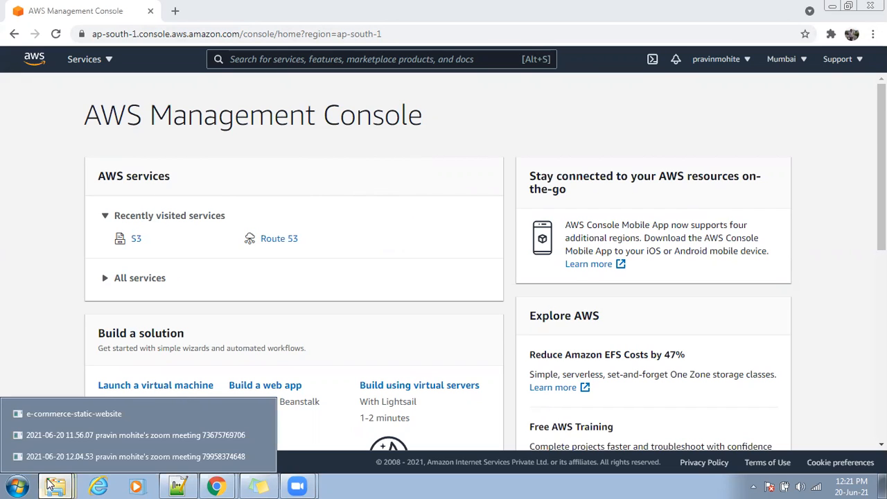
{"action": "left_click", "coordinate": [87, 418]}
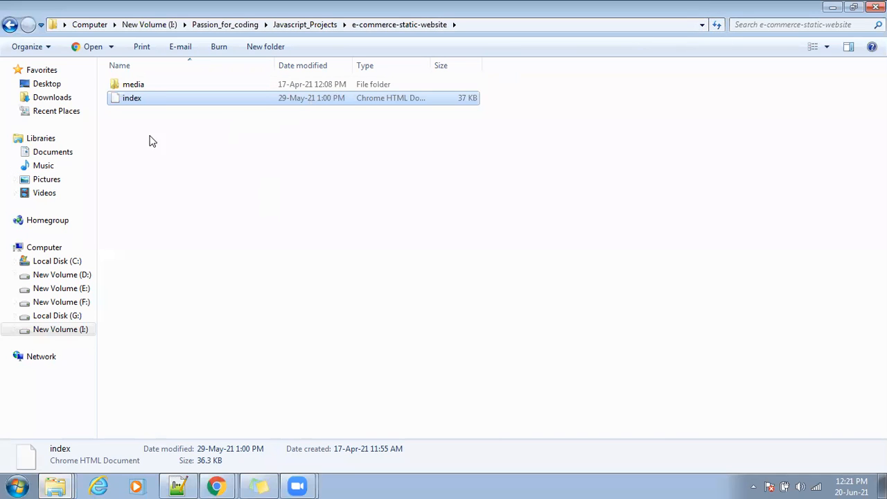
{"action": "double_click", "coordinate": [138, 84]}
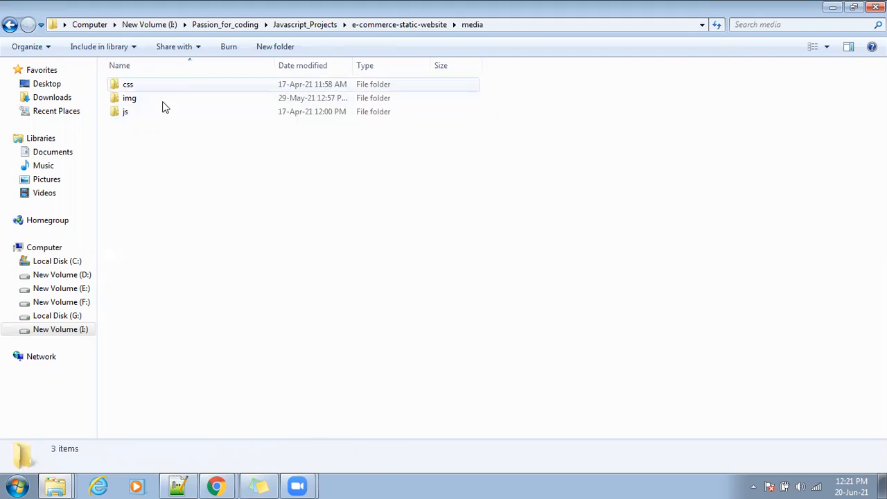
{"action": "left_click", "coordinate": [10, 24]}
Open the site's index file with Google Chrome and look over the page down to the Products section
{"action": "left_click", "coordinate": [130, 104]}
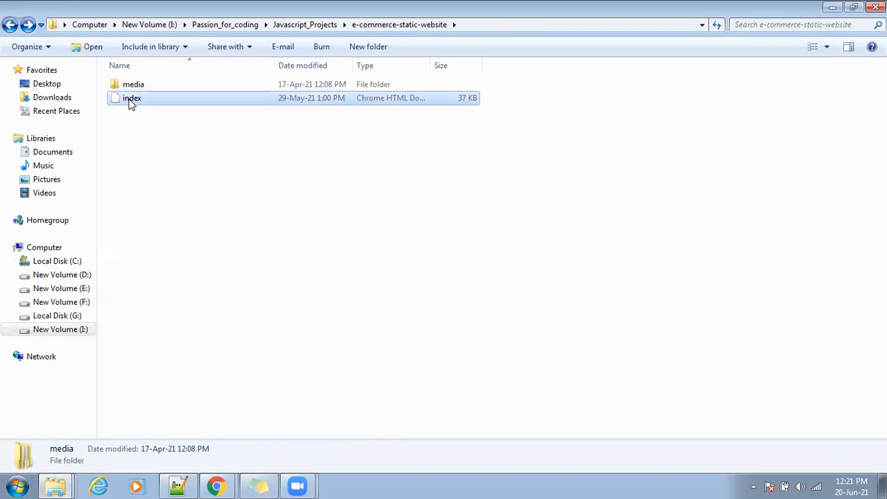
{"action": "right_click", "coordinate": [129, 101]}
{"action": "mouse_move", "coordinate": [214, 182]}
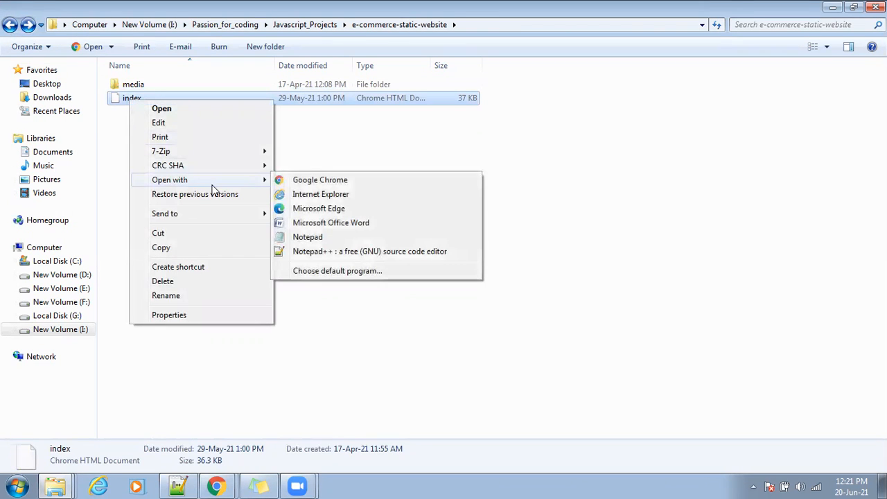
{"action": "left_click", "coordinate": [324, 183]}
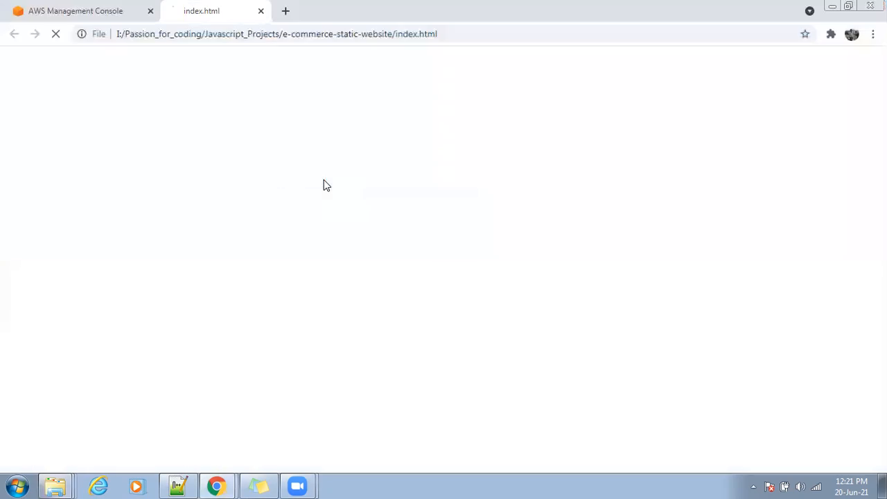
{"action": "scroll", "coordinate": [434, 277], "scroll_direction": "down", "scroll_amount": 15}
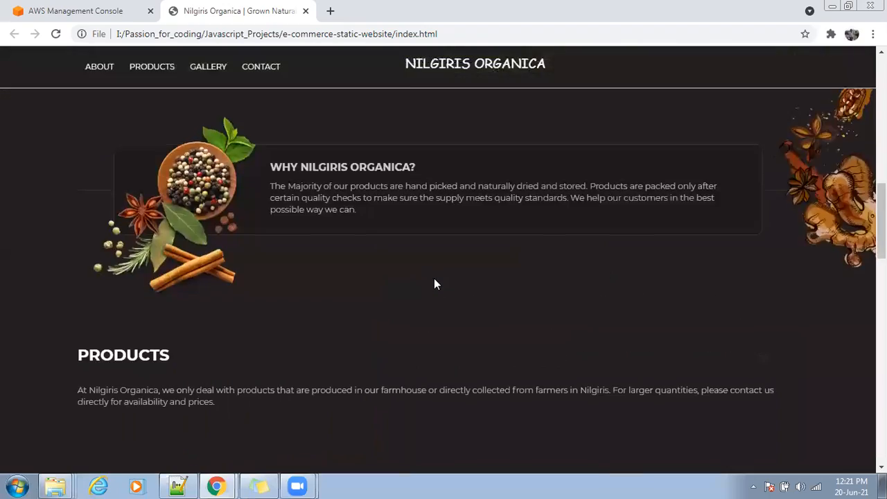
{"action": "scroll", "coordinate": [433, 278], "scroll_direction": "up", "scroll_amount": 5}
{"action": "scroll", "coordinate": [437, 284], "scroll_direction": "up", "scroll_amount": 10}
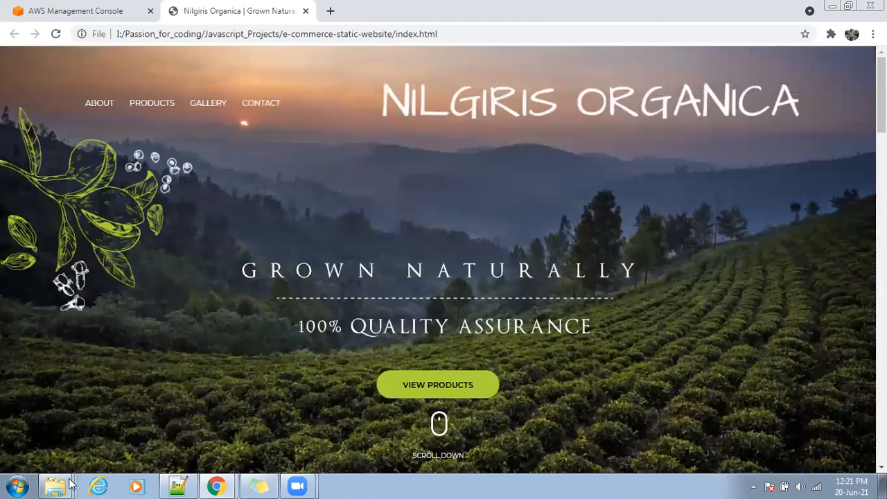
Return to the AWS Management Console and open the S3 service
{"action": "mouse_move", "coordinate": [211, 485]}
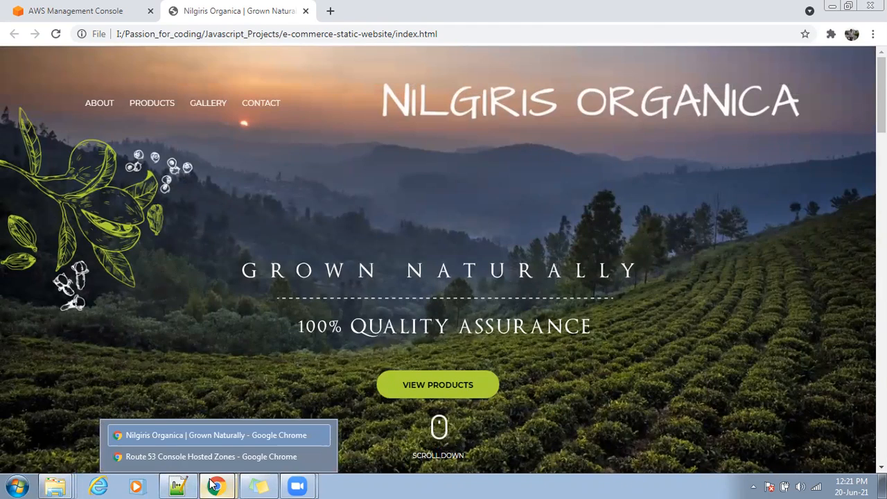
{"action": "left_click", "coordinate": [86, 8]}
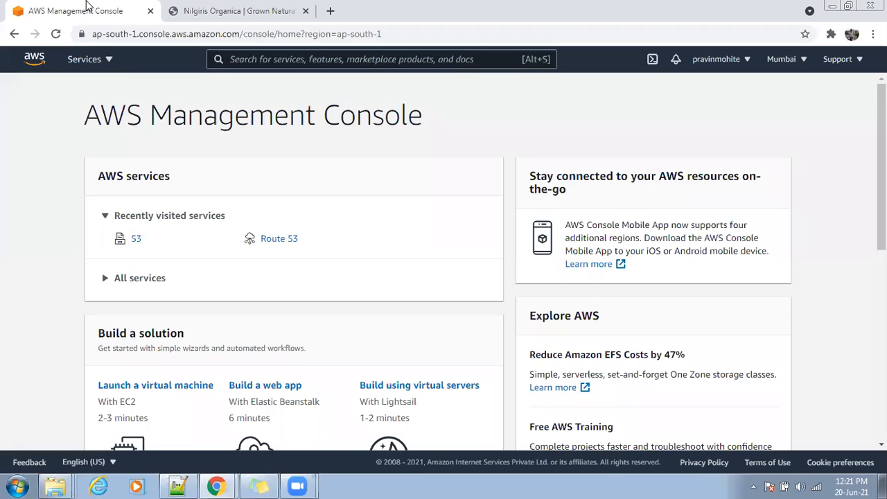
{"action": "left_click", "coordinate": [136, 239]}
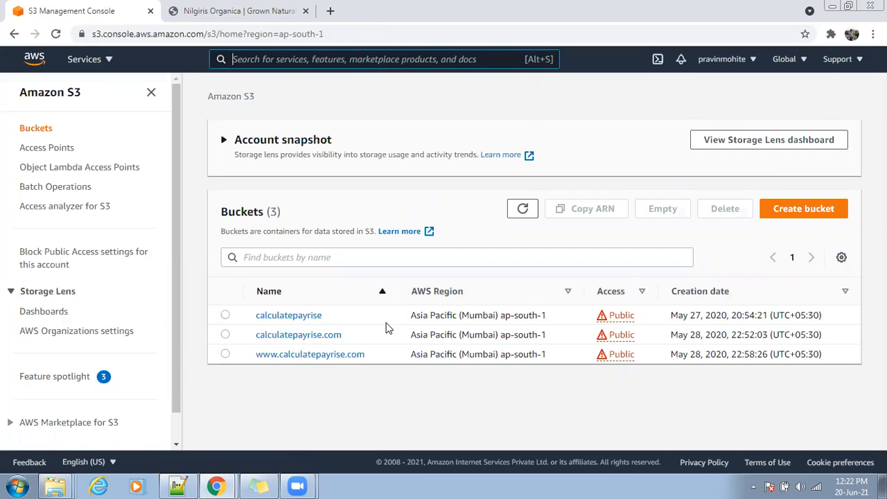
Start a new S3 bucket and name it nilgirisorganic.com
{"action": "left_click", "coordinate": [799, 217]}
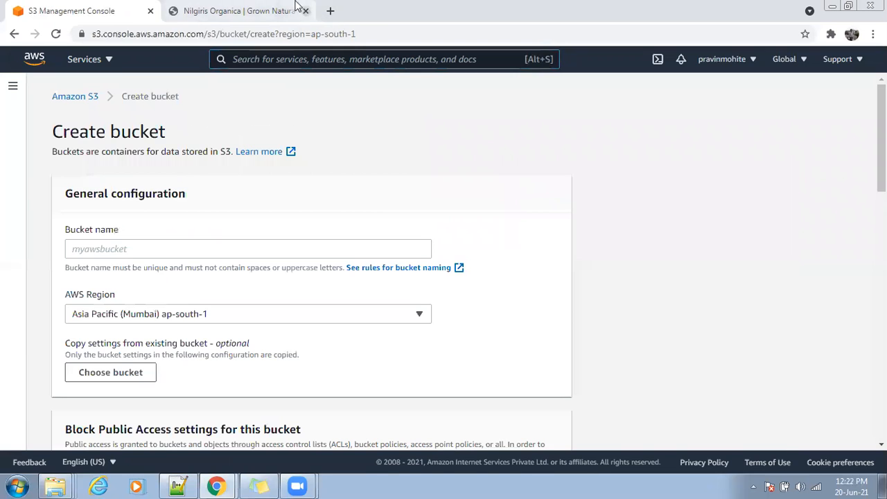
{"action": "left_click", "coordinate": [255, 9]}
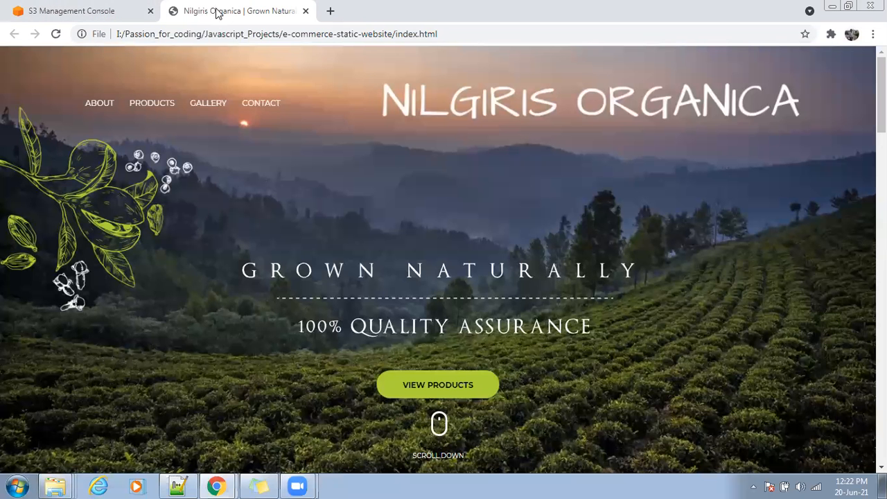
{"action": "left_click", "coordinate": [92, 11]}
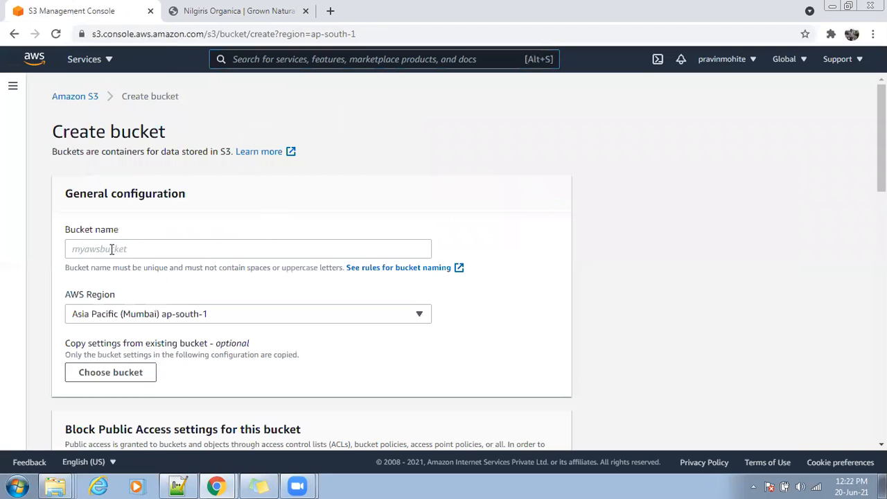
{"action": "left_click", "coordinate": [154, 255]}
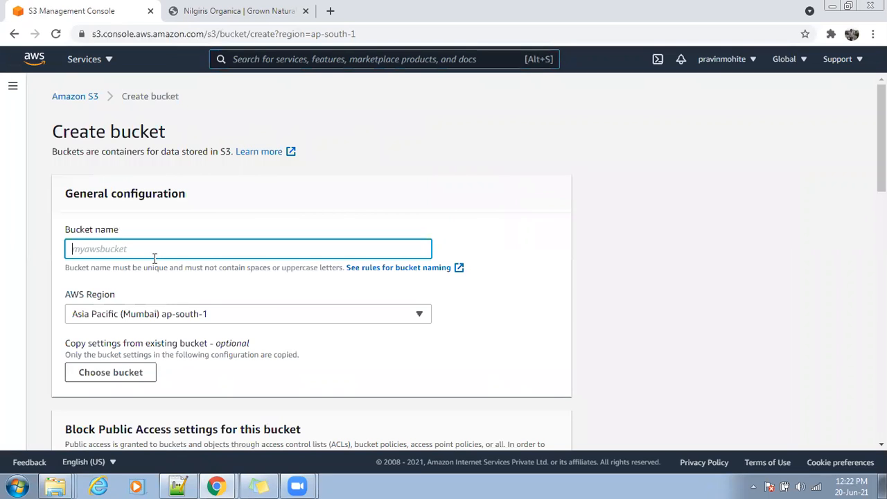
{"action": "type", "text": "nilgirisorganic.com"}
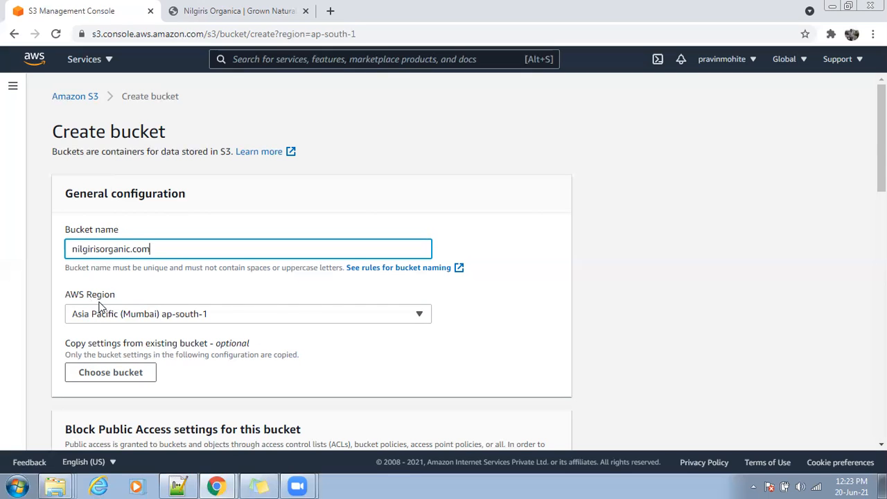
Turn off Block all public access for the bucket and acknowledge that its objects might become public
{"action": "scroll", "coordinate": [277, 338], "scroll_direction": "down", "scroll_amount": 4}
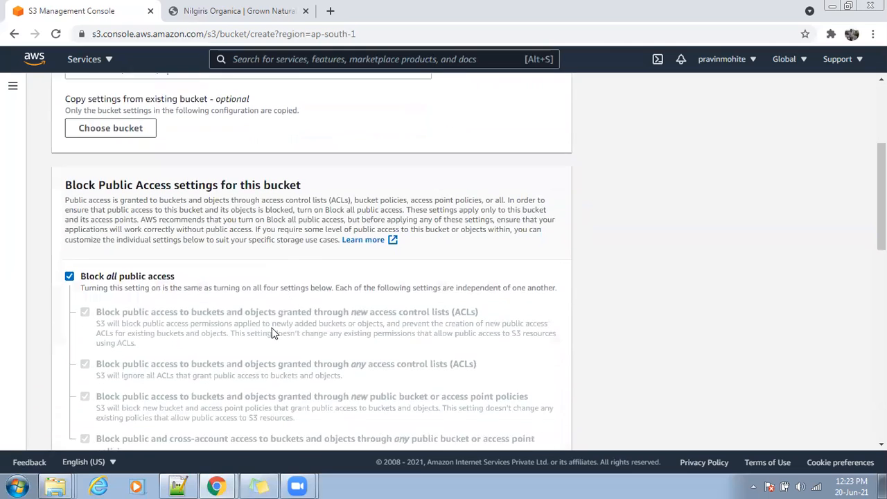
{"action": "scroll", "coordinate": [271, 333], "scroll_direction": "down", "scroll_amount": 1}
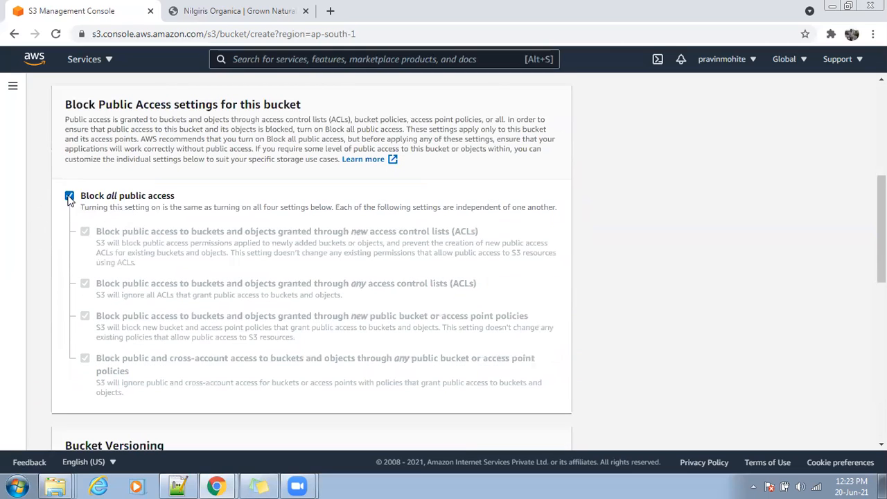
{"action": "left_click", "coordinate": [69, 197]}
{"action": "scroll", "coordinate": [349, 237], "scroll_direction": "down", "scroll_amount": 3}
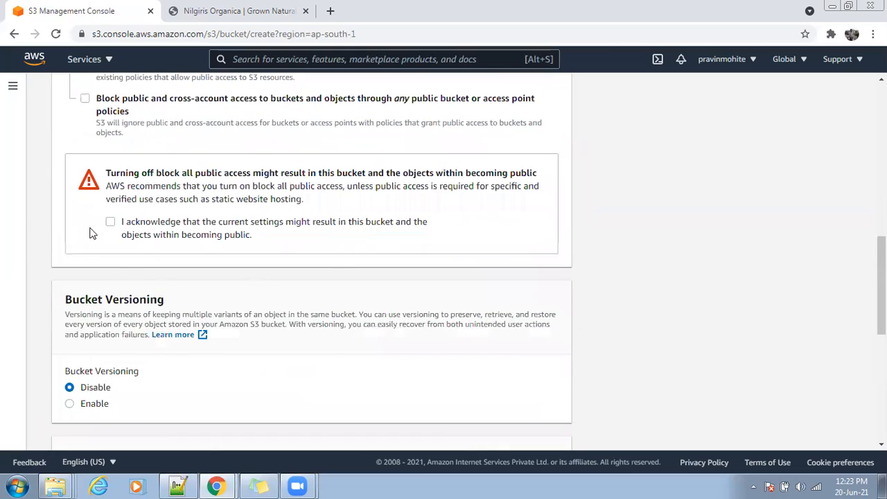
{"action": "left_click", "coordinate": [110, 222]}
Create the bucket with the default versioning, tag and encryption settings
{"action": "scroll", "coordinate": [423, 313], "scroll_direction": "down", "scroll_amount": 5}
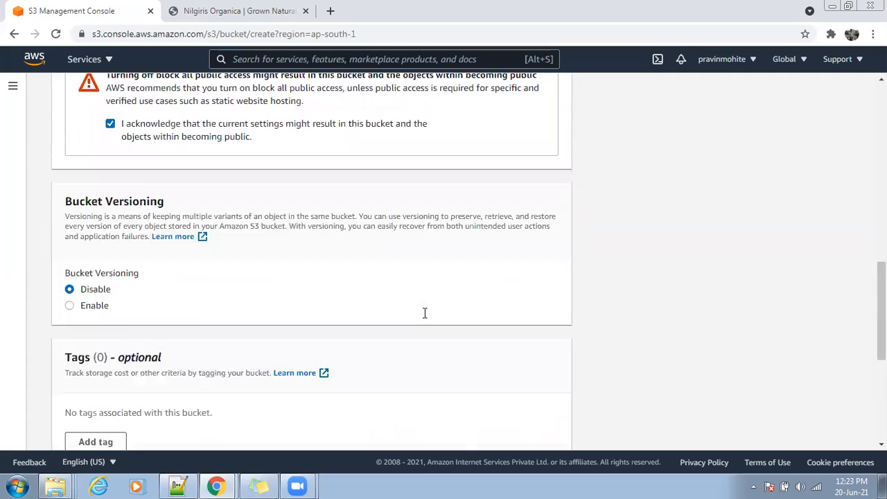
{"action": "scroll", "coordinate": [380, 315], "scroll_direction": "down", "scroll_amount": 1}
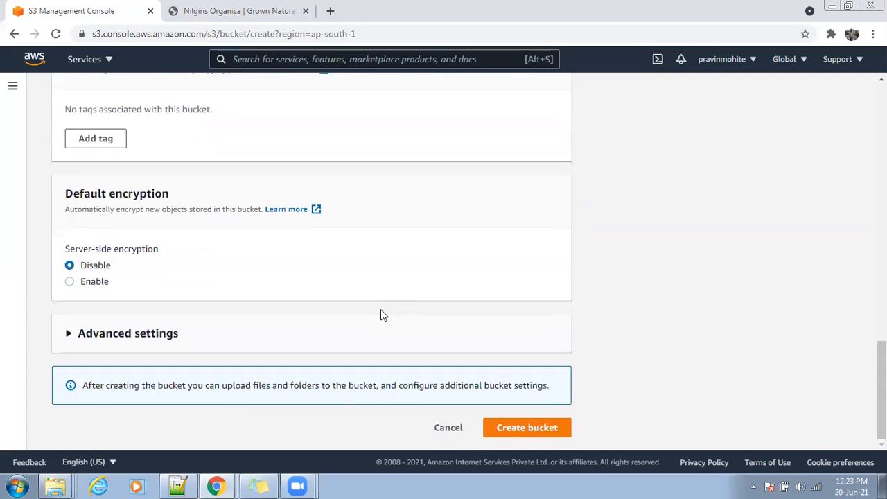
{"action": "left_click", "coordinate": [491, 432]}
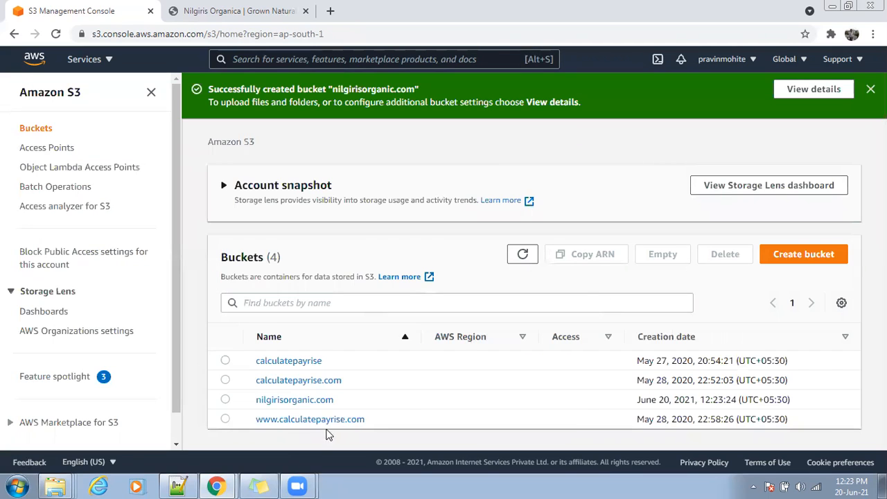
Open the nilgirisorganic.com bucket and start an upload to it
{"action": "left_click", "coordinate": [272, 401]}
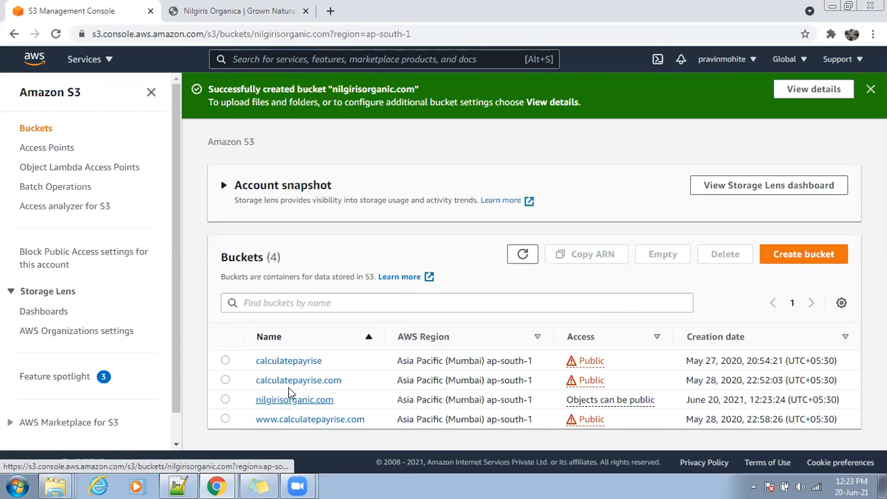
{"action": "scroll", "coordinate": [627, 308], "scroll_direction": "down", "scroll_amount": 1}
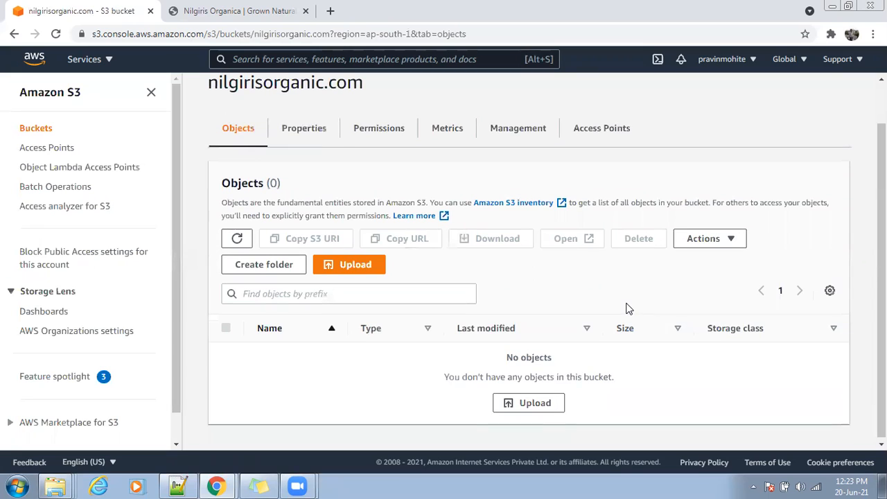
{"action": "left_click", "coordinate": [366, 275]}
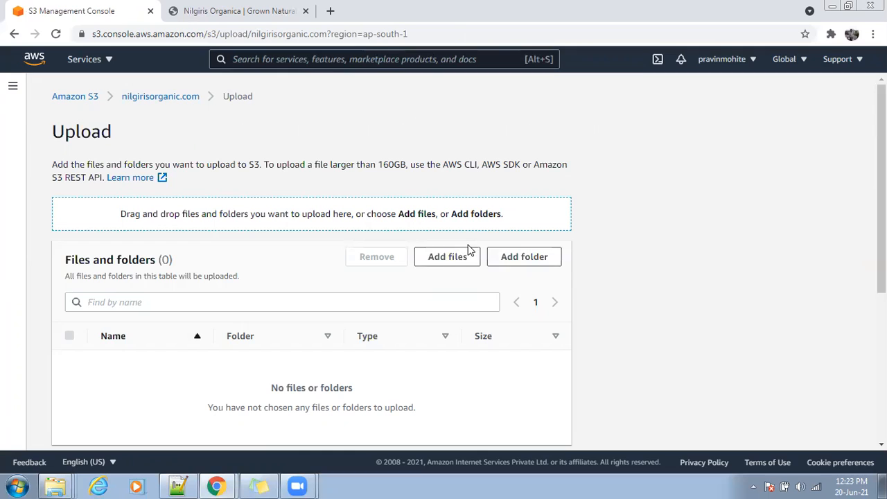
Add the index file from Passion_for_coding/Javascript_Projects/e-commerce-static-website on New Volume (I:) to the upload
{"action": "left_click", "coordinate": [448, 261]}
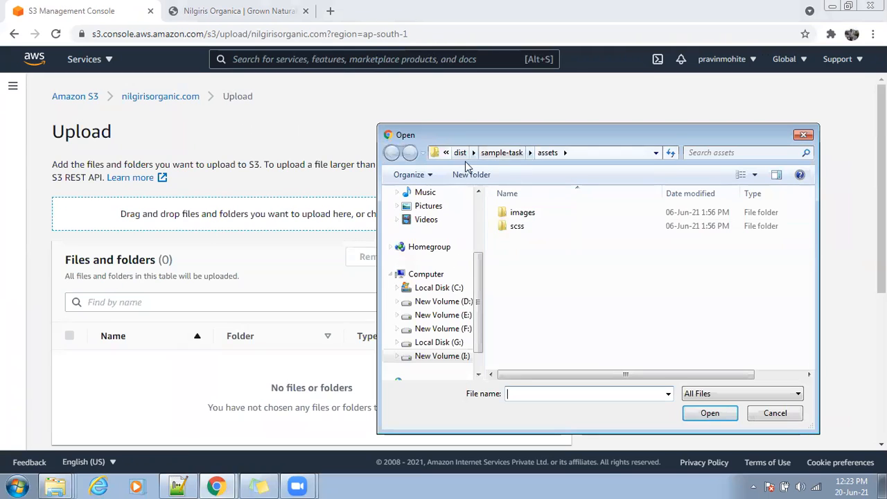
{"action": "left_click", "coordinate": [437, 357]}
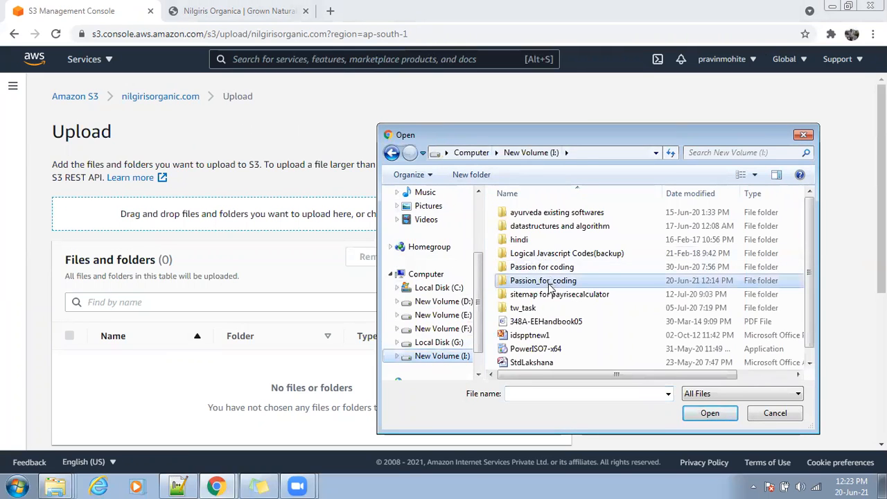
{"action": "double_click", "coordinate": [548, 282]}
{"action": "double_click", "coordinate": [537, 280]}
{"action": "double_click", "coordinate": [547, 240]}
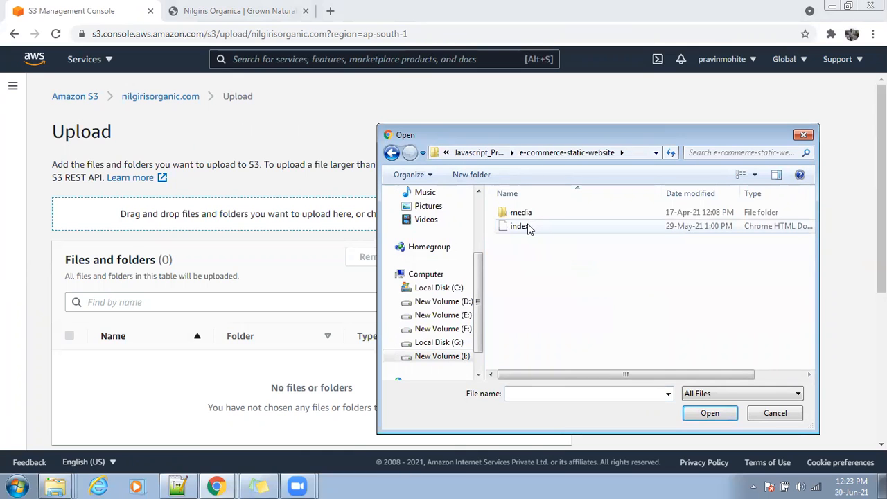
{"action": "double_click", "coordinate": [521, 226]}
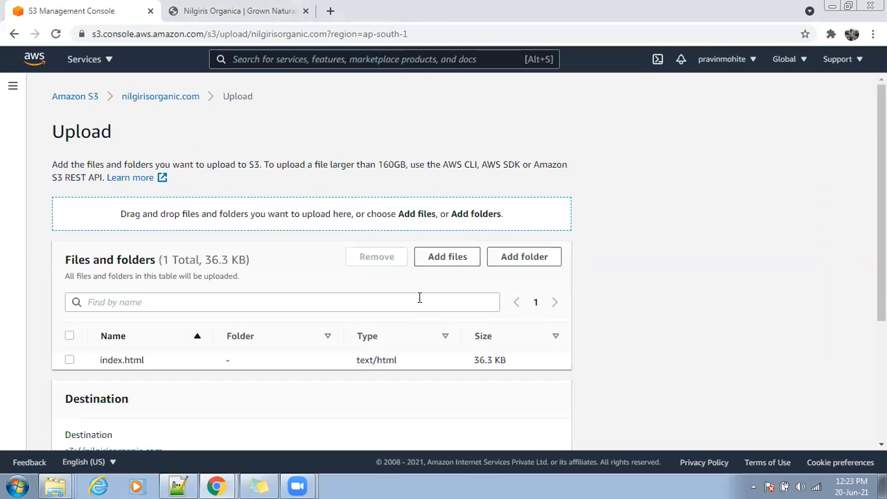
Add the media folder from e-commerce-static-website to the upload and allow its files
{"action": "left_click", "coordinate": [531, 257]}
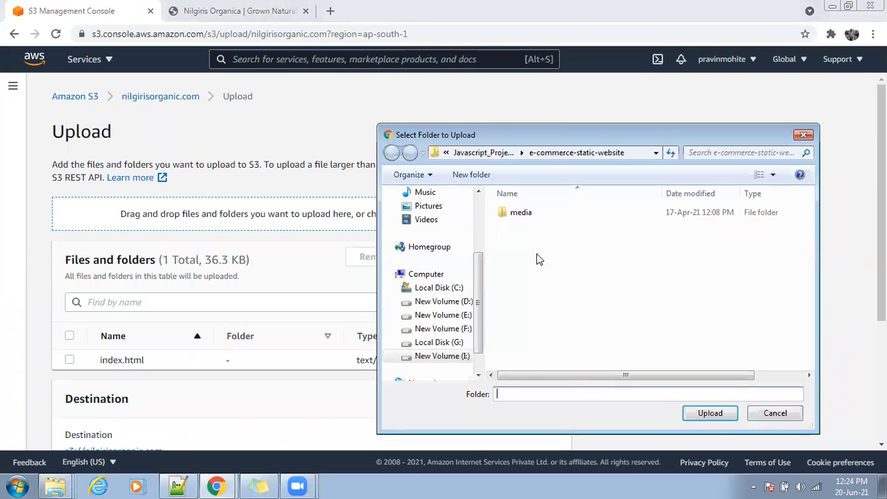
{"action": "left_click", "coordinate": [525, 215]}
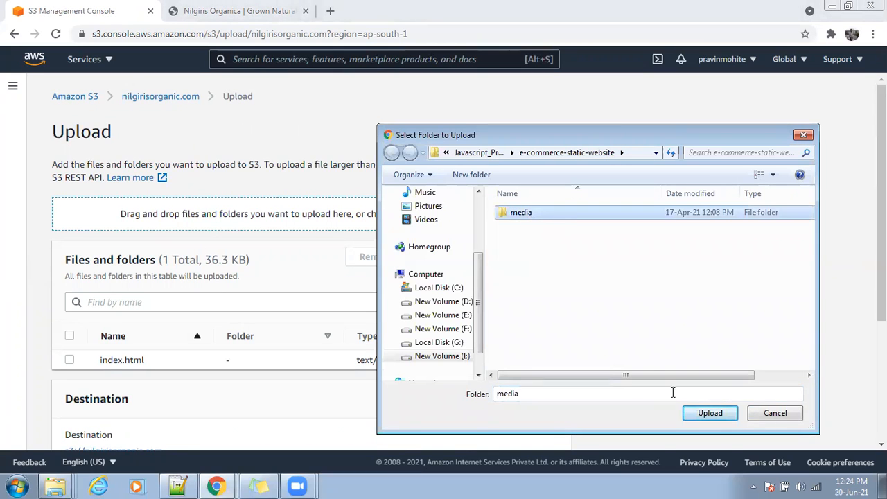
{"action": "left_click", "coordinate": [708, 413]}
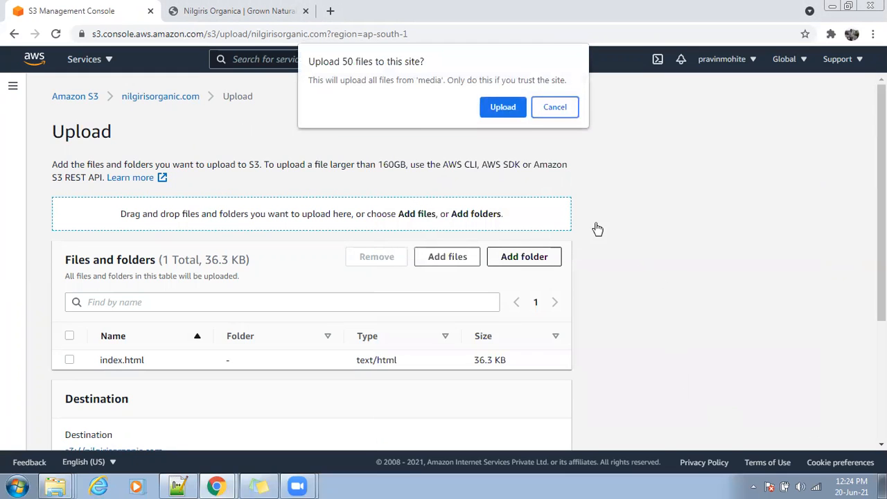
{"action": "left_click", "coordinate": [503, 108]}
Review the listed files, upload them to the bucket and check the status of each file
{"action": "scroll", "coordinate": [627, 276], "scroll_direction": "down", "scroll_amount": 6}
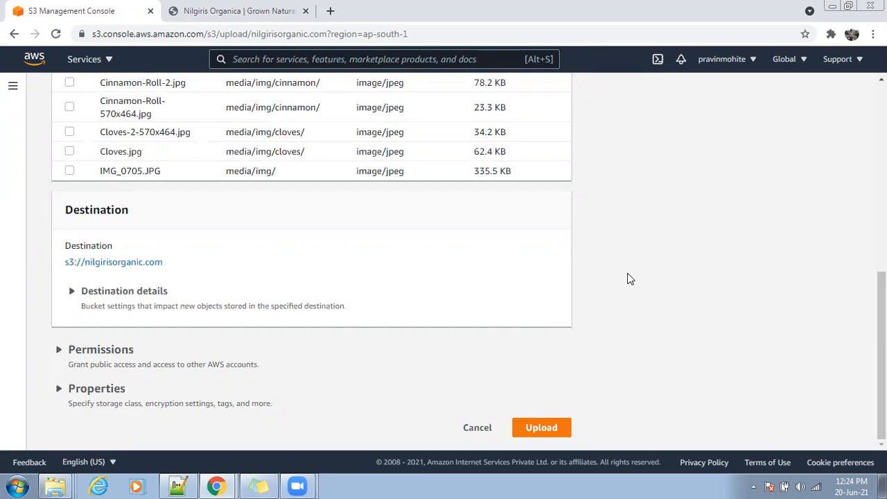
{"action": "scroll", "coordinate": [633, 280], "scroll_direction": "up", "scroll_amount": 6}
{"action": "scroll", "coordinate": [633, 280], "scroll_direction": "down", "scroll_amount": 6}
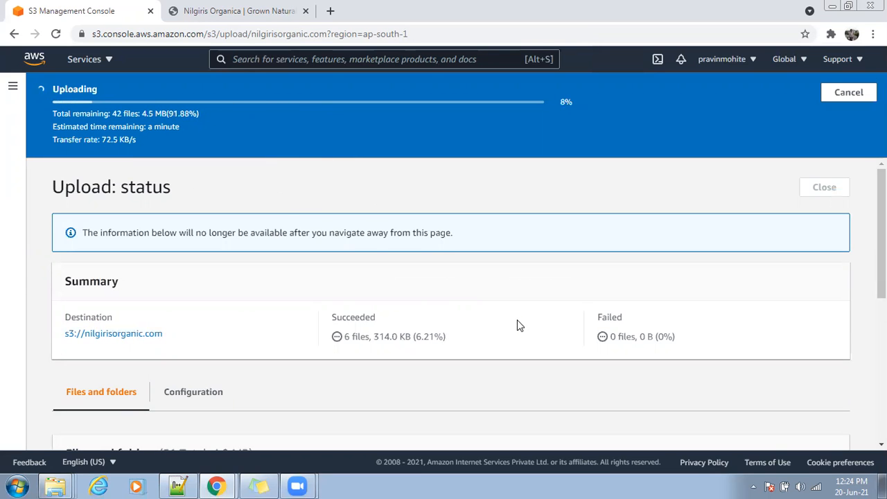
{"action": "scroll", "coordinate": [518, 323], "scroll_direction": "down", "scroll_amount": 5}
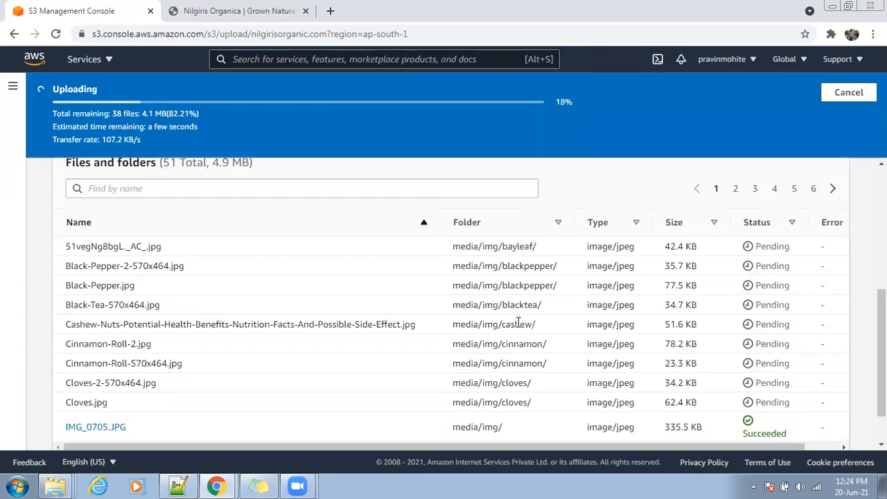
Check the upload summary for nilgirisorganic.com and close the upload status page
{"action": "scroll", "coordinate": [477, 350], "scroll_direction": "up", "scroll_amount": 3}
{"action": "scroll", "coordinate": [477, 350], "scroll_direction": "up", "scroll_amount": 2}
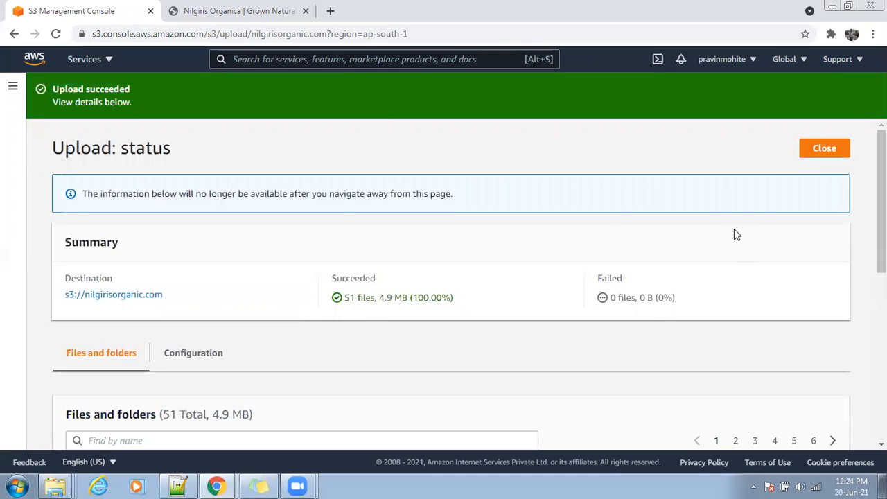
{"action": "left_click", "coordinate": [825, 147]}
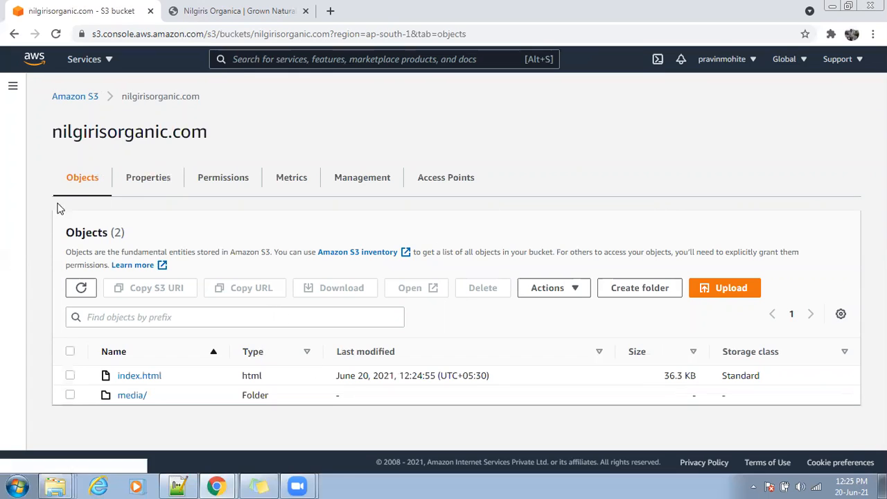
Edit the static website hosting properties of the nilgirisorganic.com bucket and enable hosting
{"action": "left_click", "coordinate": [146, 191]}
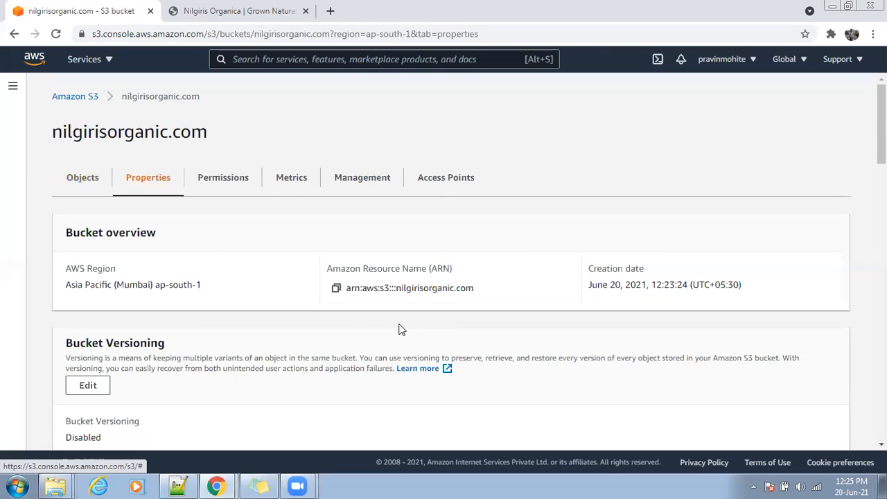
{"action": "scroll", "coordinate": [400, 329], "scroll_direction": "down", "scroll_amount": 3}
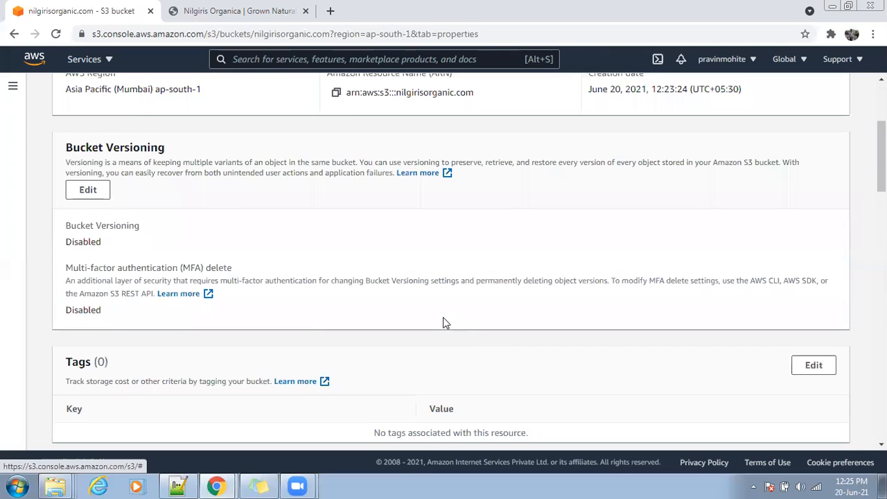
{"action": "scroll", "coordinate": [444, 321], "scroll_direction": "down", "scroll_amount": 6}
{"action": "scroll", "coordinate": [446, 323], "scroll_direction": "down", "scroll_amount": 14}
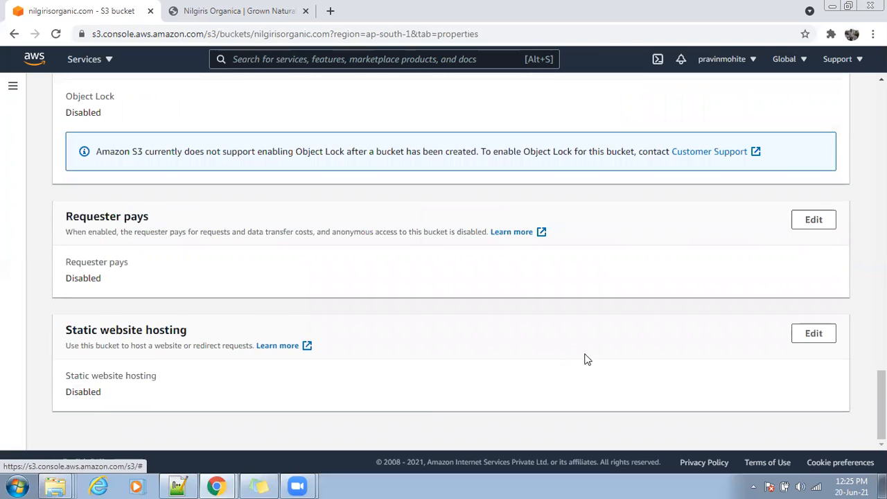
{"action": "left_click", "coordinate": [815, 335]}
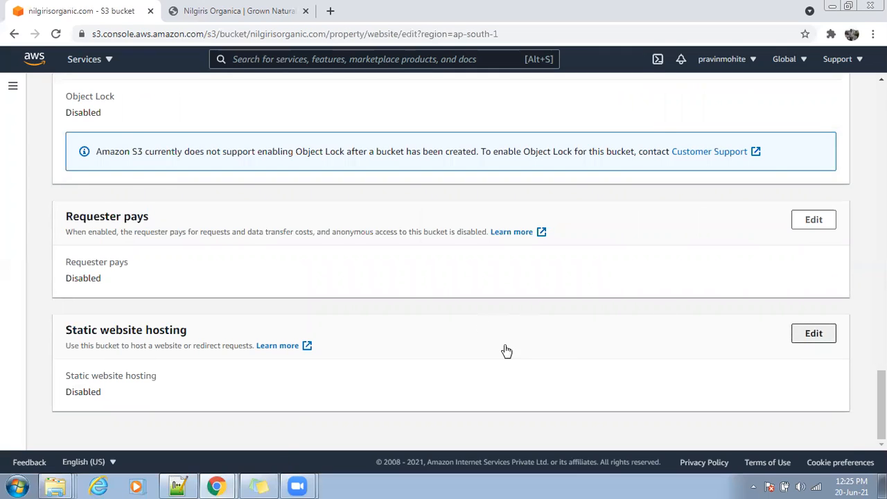
{"action": "left_click", "coordinate": [71, 268]}
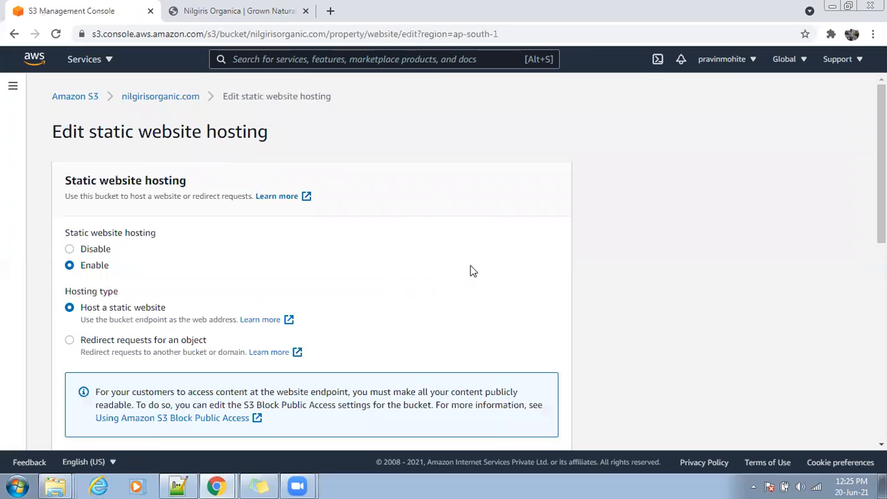
Set both the index document and the error document to index.html and save the hosting settings
{"action": "scroll", "coordinate": [470, 270], "scroll_direction": "down", "scroll_amount": 2}
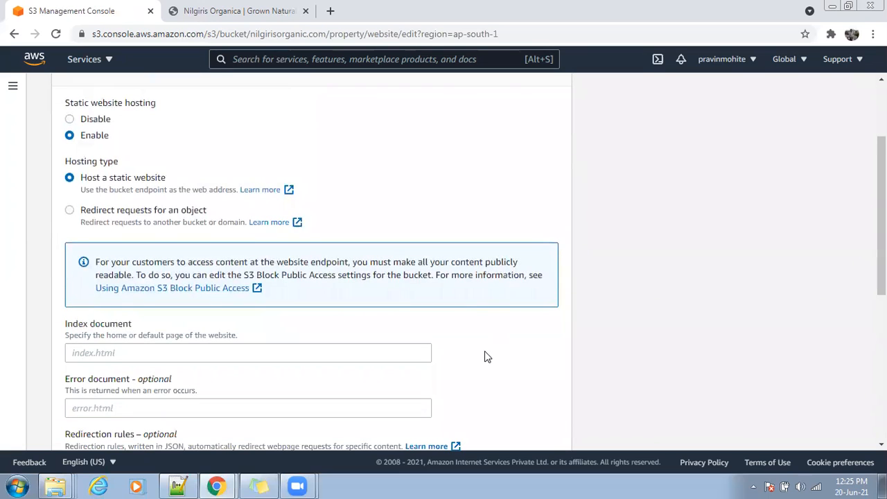
{"action": "scroll", "coordinate": [485, 354], "scroll_direction": "down", "scroll_amount": 2}
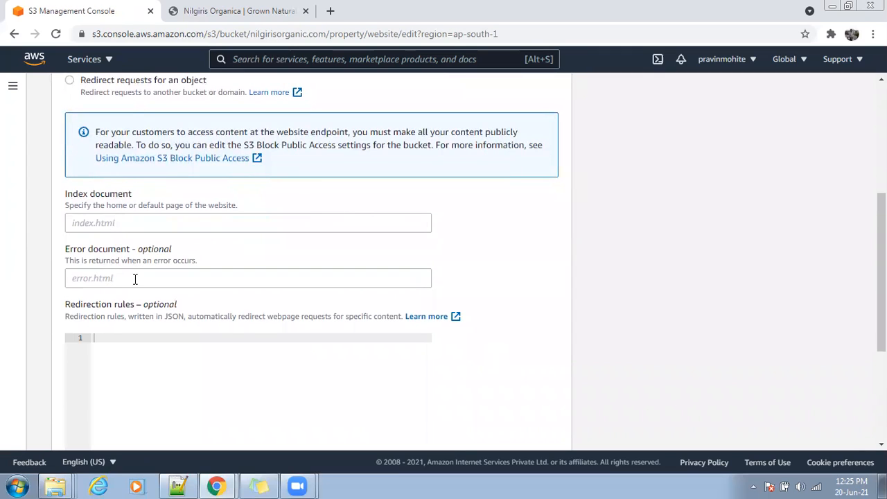
{"action": "left_click", "coordinate": [167, 221]}
{"action": "type", "text": "inde"}
{"action": "key", "text": "Tab"}
{"action": "type", "text": "index"}
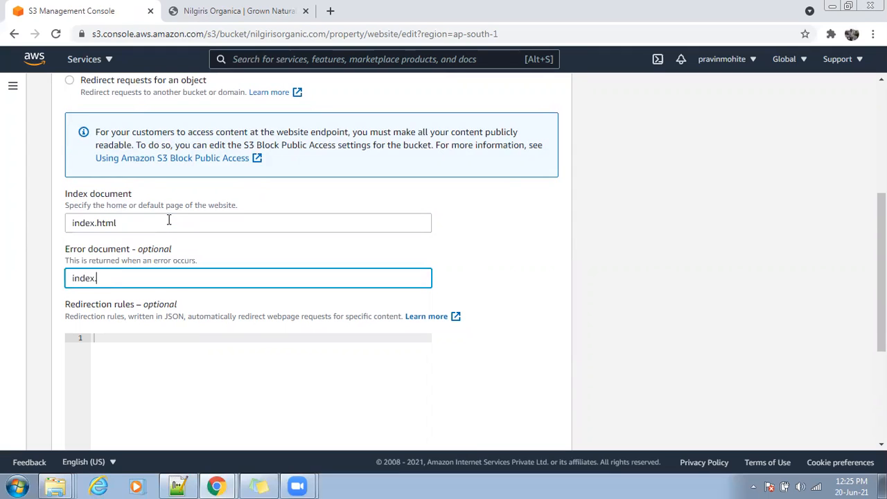
{"action": "scroll", "coordinate": [282, 223], "scroll_direction": "down", "scroll_amount": 3}
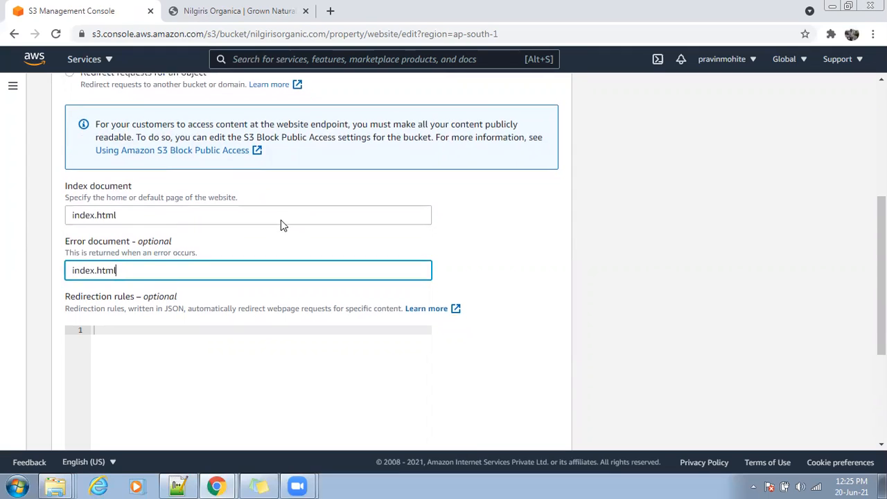
{"action": "left_click", "coordinate": [523, 430]}
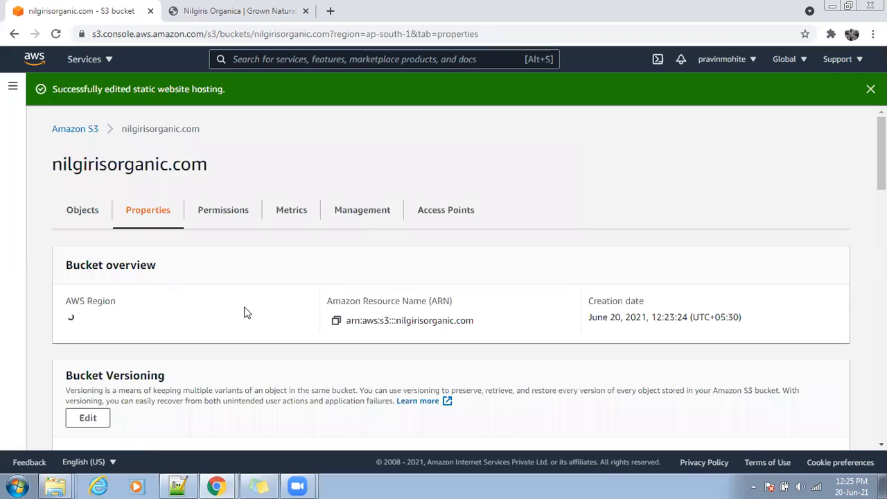
Open the bucket website endpoint from the static website hosting section and check the page's response code
{"action": "scroll", "coordinate": [370, 313], "scroll_direction": "down", "scroll_amount": 4}
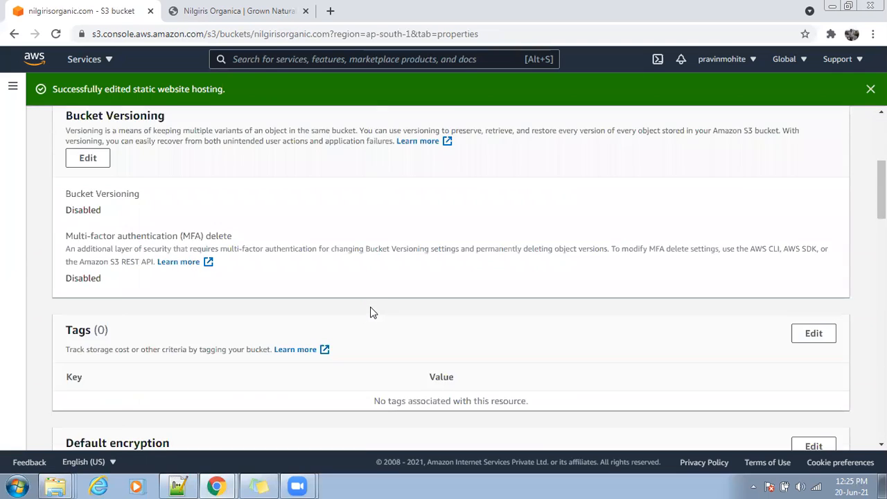
{"action": "scroll", "coordinate": [370, 313], "scroll_direction": "down", "scroll_amount": 20}
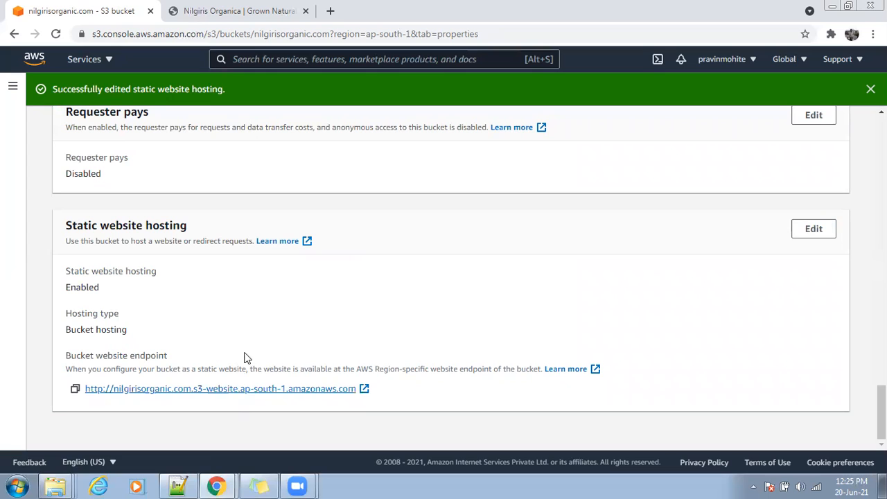
{"action": "left_click", "coordinate": [364, 389]}
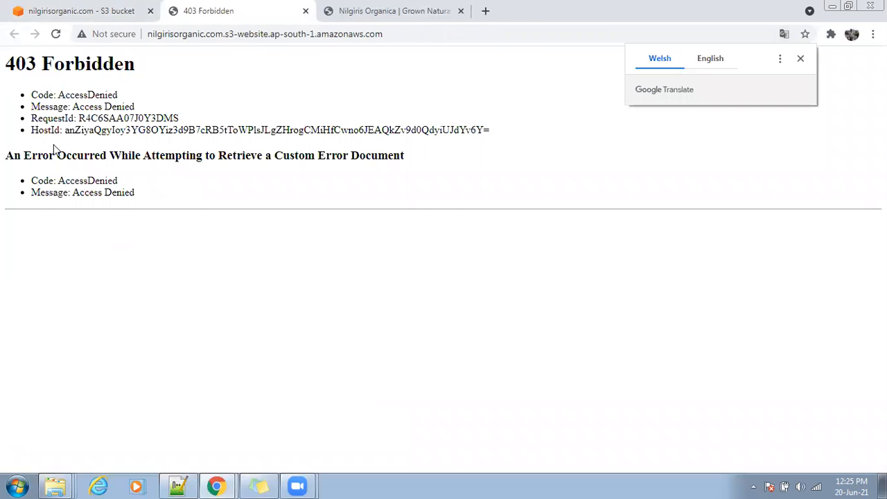
{"action": "left_click_drag", "start_coordinate": [31, 97], "coordinate": [154, 103]}
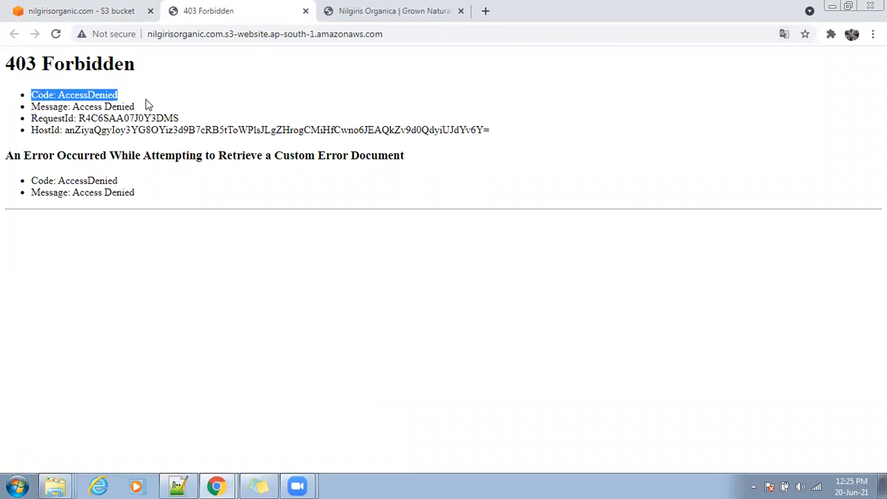
{"action": "left_click", "coordinate": [146, 104]}
Return to the bucket's S3 page and open its bucket policy for editing in the permissions
{"action": "left_click", "coordinate": [92, 13]}
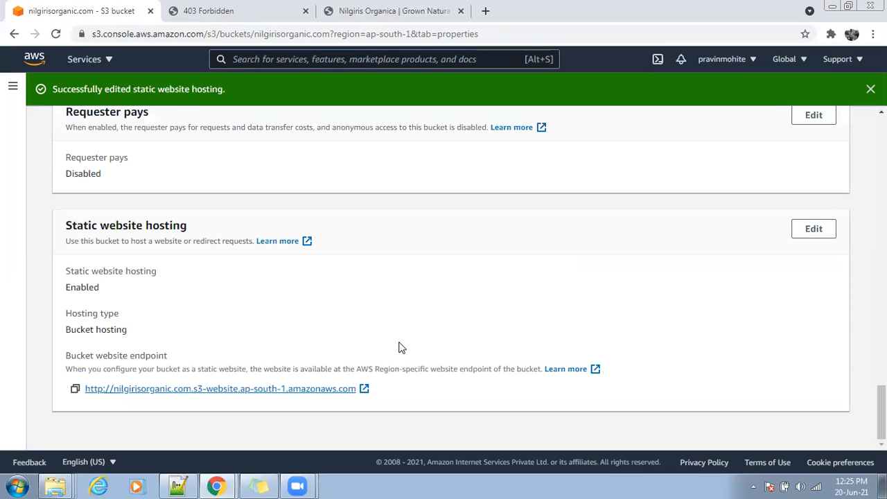
{"action": "scroll", "coordinate": [399, 346], "scroll_direction": "up", "scroll_amount": 15}
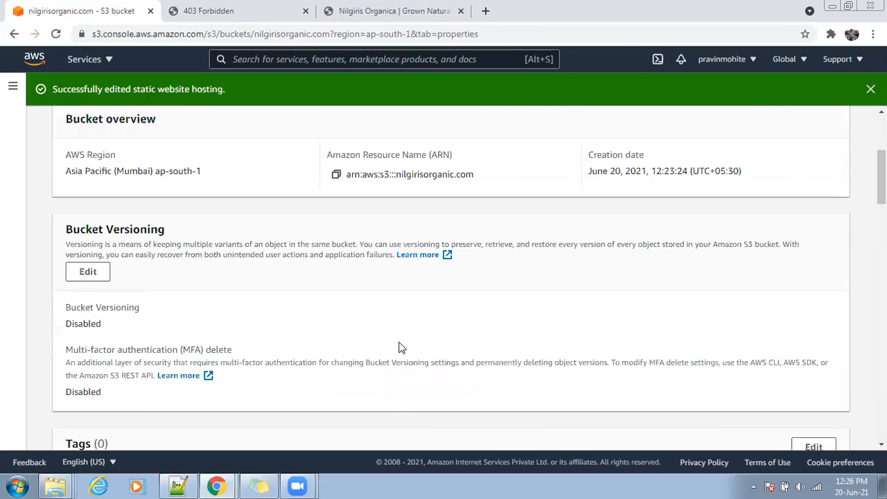
{"action": "scroll", "coordinate": [399, 347], "scroll_direction": "up", "scroll_amount": 3}
{"action": "left_click", "coordinate": [208, 211]}
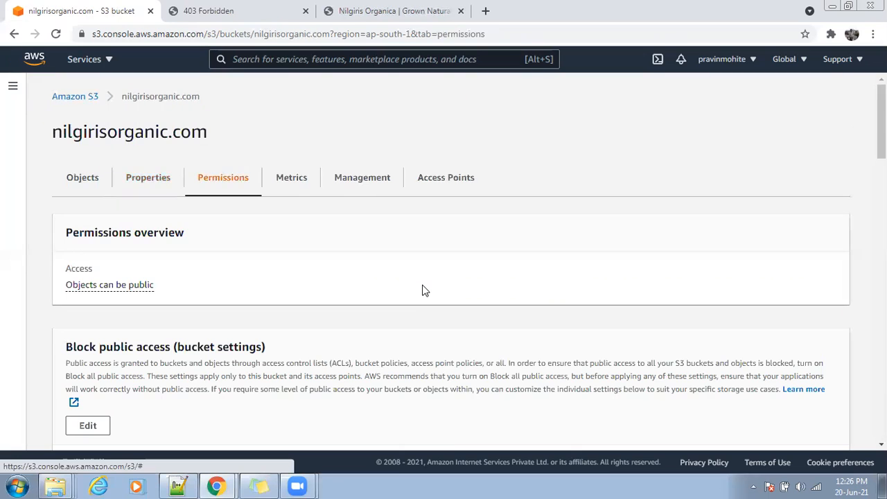
{"action": "scroll", "coordinate": [423, 291], "scroll_direction": "down", "scroll_amount": 2}
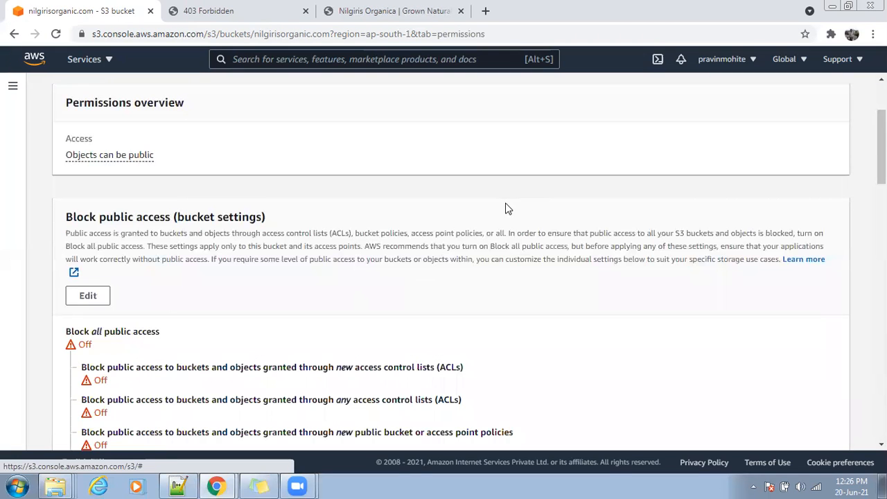
{"action": "scroll", "coordinate": [467, 239], "scroll_direction": "down", "scroll_amount": 5}
{"action": "scroll", "coordinate": [468, 240], "scroll_direction": "down", "scroll_amount": 2}
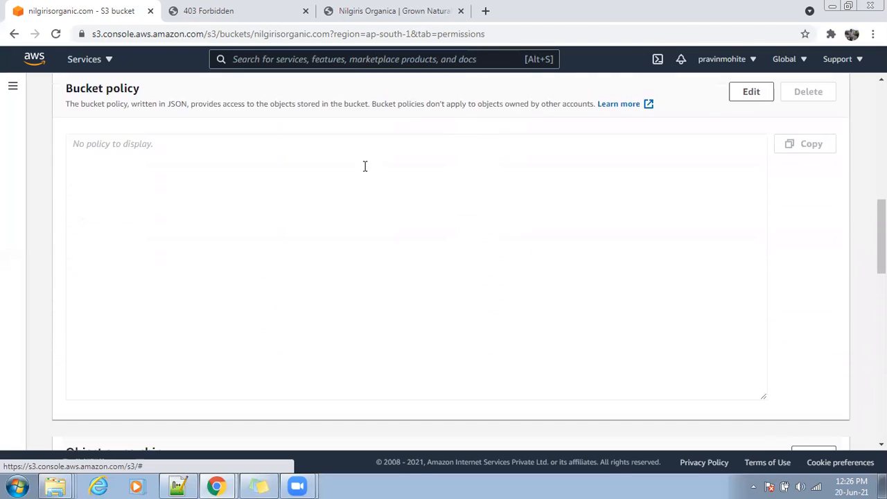
{"action": "scroll", "coordinate": [502, 254], "scroll_direction": "up", "scroll_amount": 2}
{"action": "left_click", "coordinate": [751, 208]}
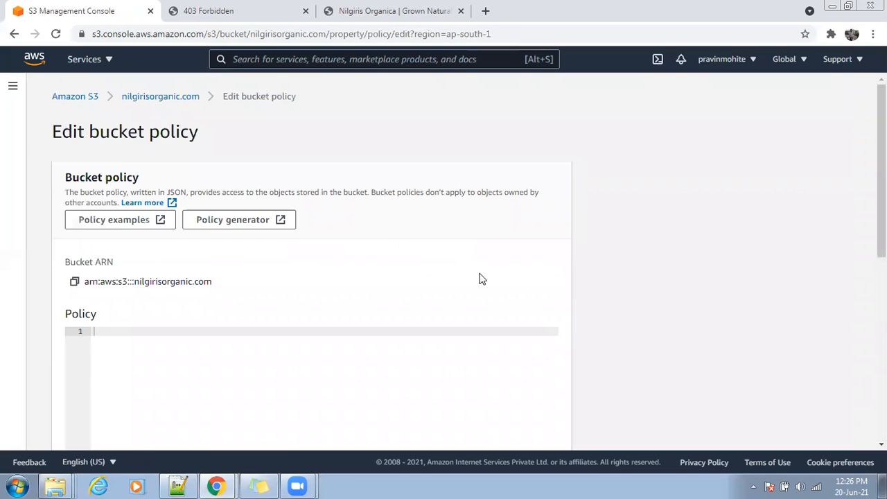
Switch to Notepad++ and copy the whole AllowPublicReadAccess JSON policy from the new 4 document
{"action": "left_click", "coordinate": [181, 485]}
{"action": "left_click_drag", "start_coordinate": [71, 184], "coordinate": [38, 67]}
{"action": "right_click", "coordinate": [108, 113]}
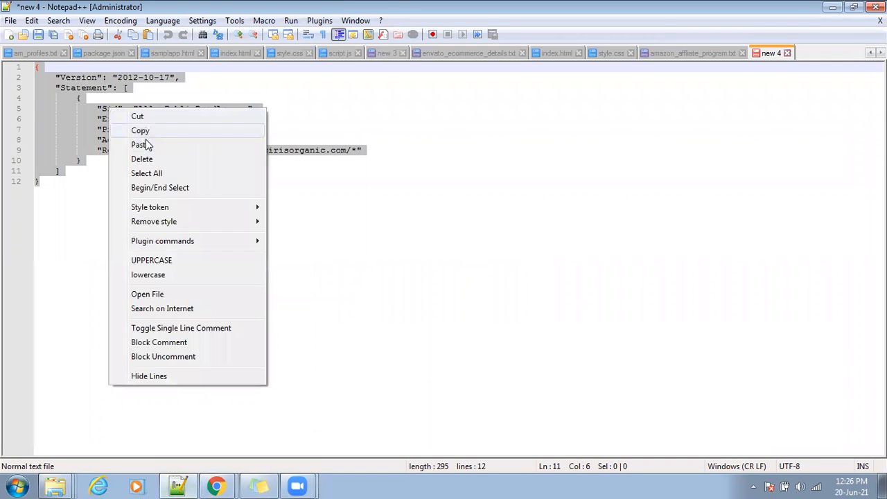
{"action": "left_click", "coordinate": [146, 131]}
Switch back to the S3 Management Console in Chrome and paste the copied JSON into the bucket policy
{"action": "left_click", "coordinate": [218, 485]}
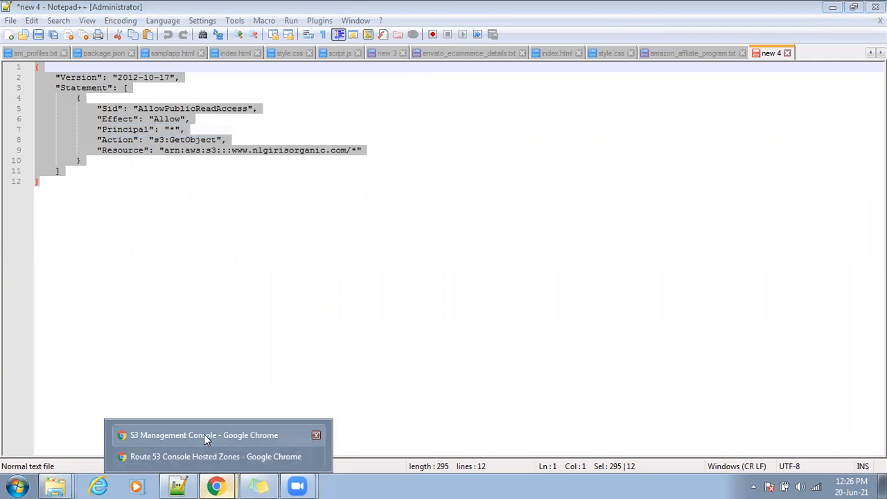
{"action": "left_click", "coordinate": [322, 173]}
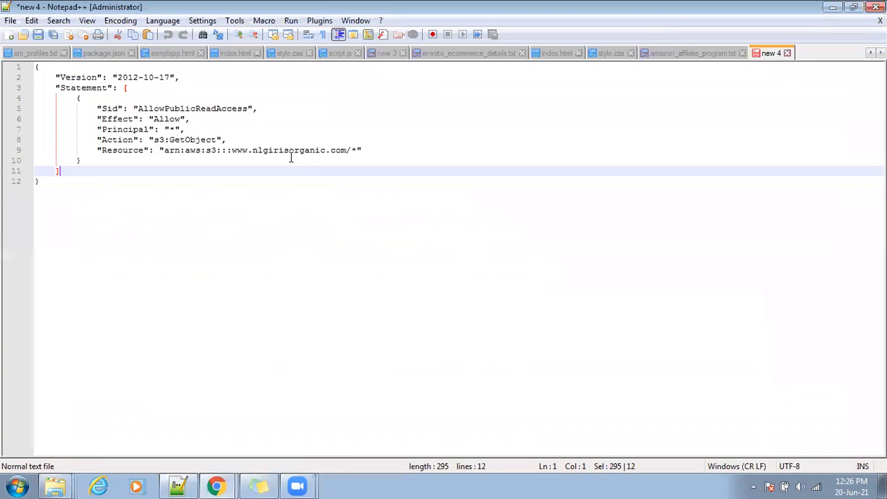
{"action": "left_click", "coordinate": [216, 485]}
{"action": "left_click", "coordinate": [192, 453]}
{"action": "left_click", "coordinate": [216, 485]}
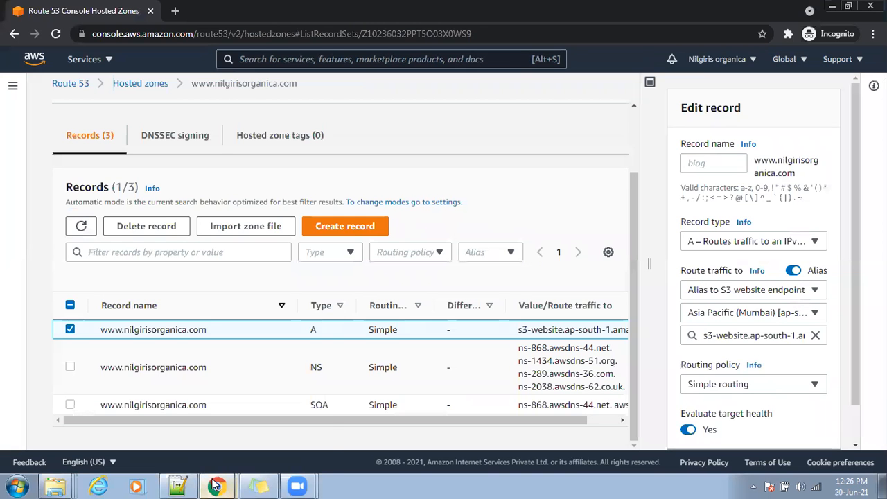
{"action": "left_click", "coordinate": [178, 431]}
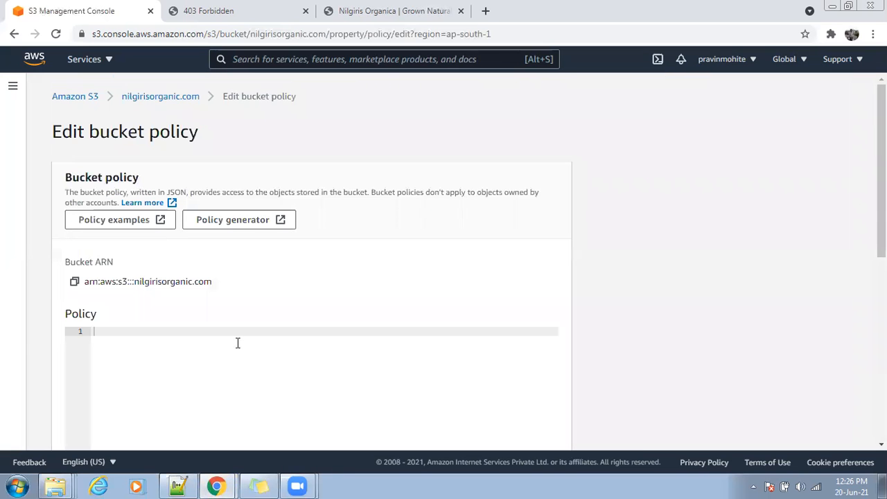
{"action": "key", "text": "ctrl+v"}
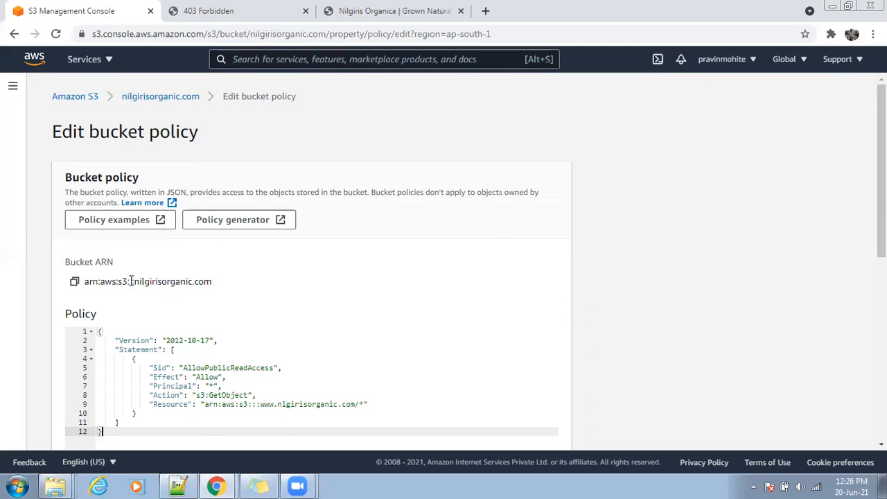
Replace the policy's resource ARN with the copied bucket ARN, giving arn:aws:s3:::nilgirisorganic.com/*, and save the policy
{"action": "left_click_drag", "start_coordinate": [214, 282], "coordinate": [83, 281]}
{"action": "left_click", "coordinate": [74, 281]}
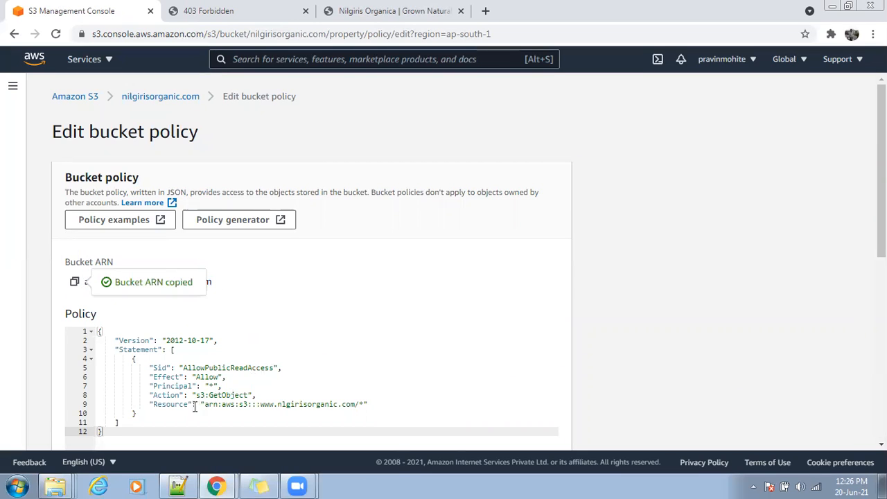
{"action": "left_click_drag", "start_coordinate": [203, 405], "coordinate": [355, 404]}
{"action": "key", "text": "ctrl+v"}
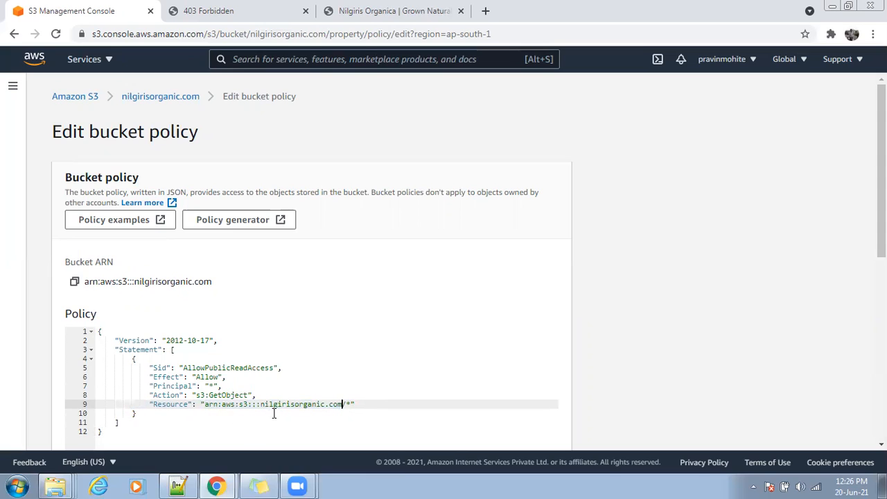
{"action": "scroll", "coordinate": [662, 327], "scroll_direction": "down", "scroll_amount": 6}
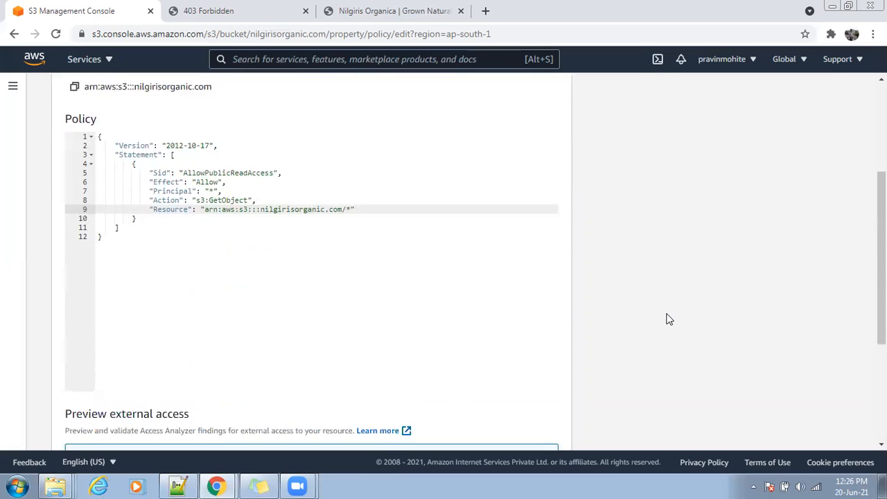
{"action": "left_click", "coordinate": [530, 429]}
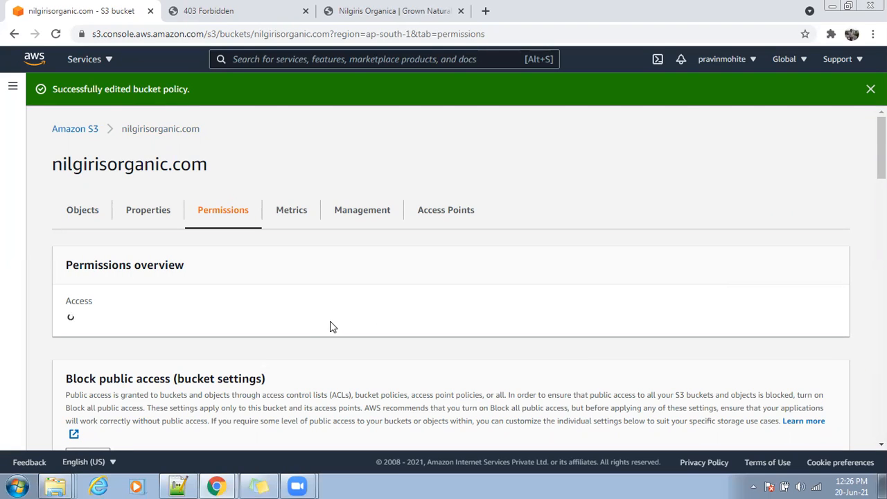
Review the saved bucket policy and reload the website endpoint page to test public access
{"action": "scroll", "coordinate": [350, 334], "scroll_direction": "down", "scroll_amount": 10}
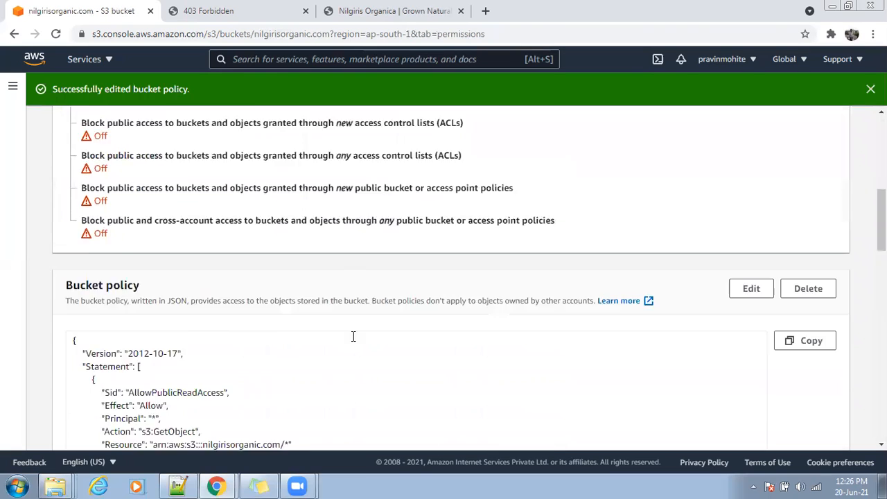
{"action": "scroll", "coordinate": [352, 338], "scroll_direction": "up", "scroll_amount": 6}
{"action": "left_click", "coordinate": [208, 11]}
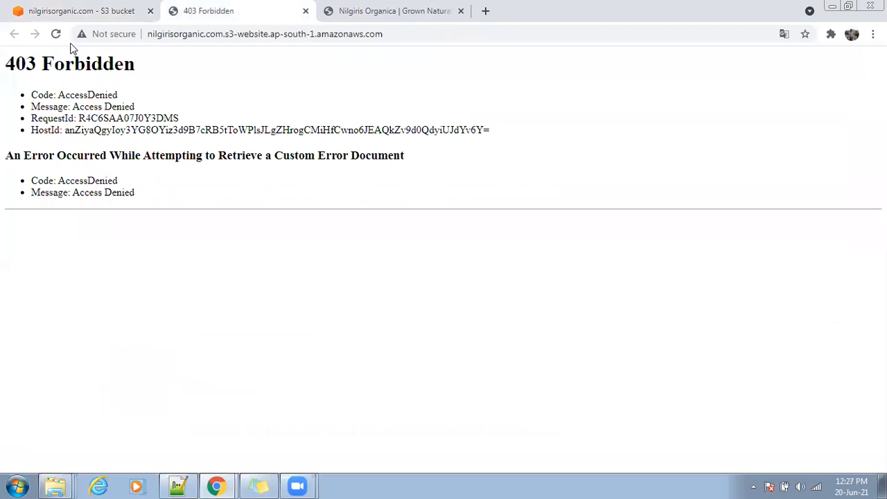
{"action": "left_click", "coordinate": [56, 35]}
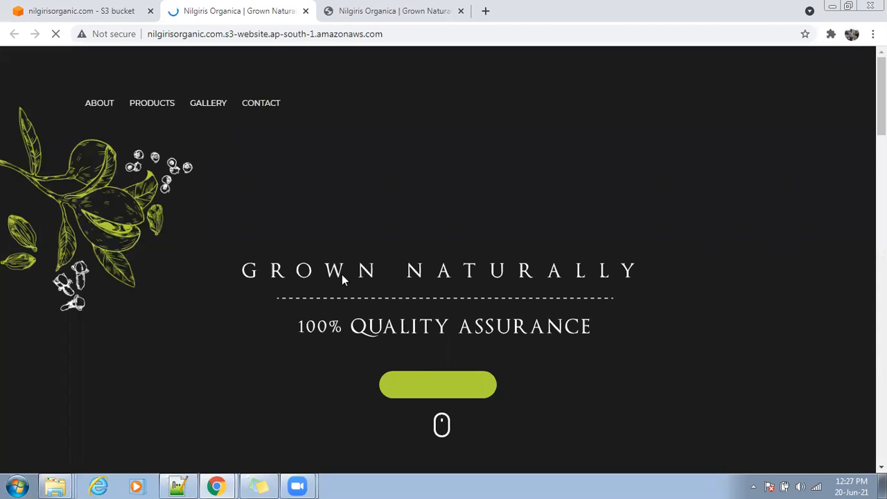
Look through the hosted website down to its products section, and return to the S3 console's list of buckets
{"action": "scroll", "coordinate": [337, 208], "scroll_direction": "down", "scroll_amount": 15}
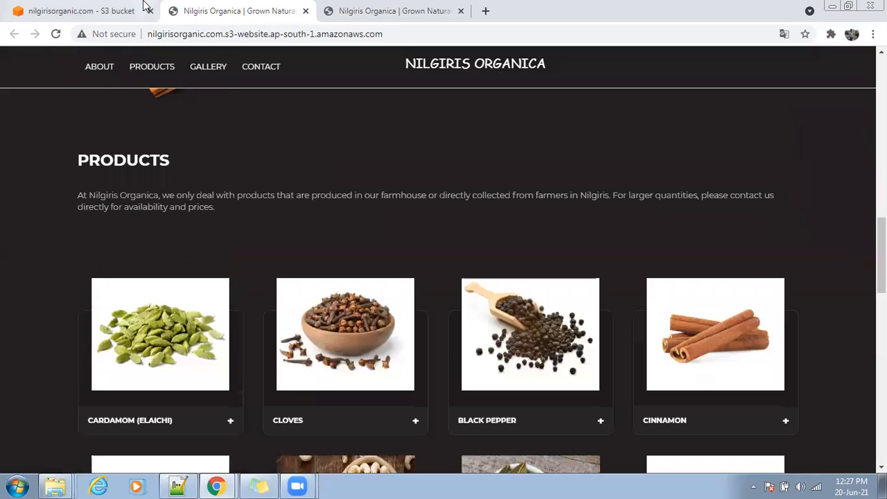
{"action": "left_click", "coordinate": [142, 11]}
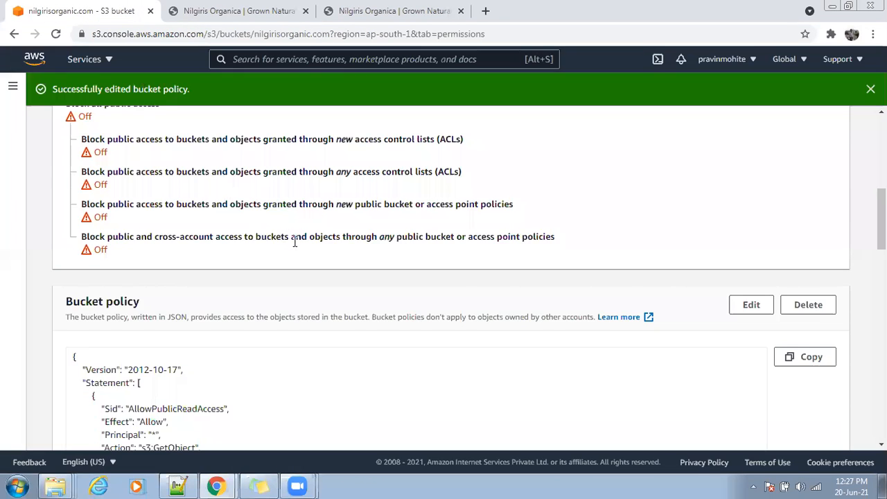
{"action": "scroll", "coordinate": [296, 242], "scroll_direction": "up", "scroll_amount": 5}
{"action": "left_click", "coordinate": [97, 131]}
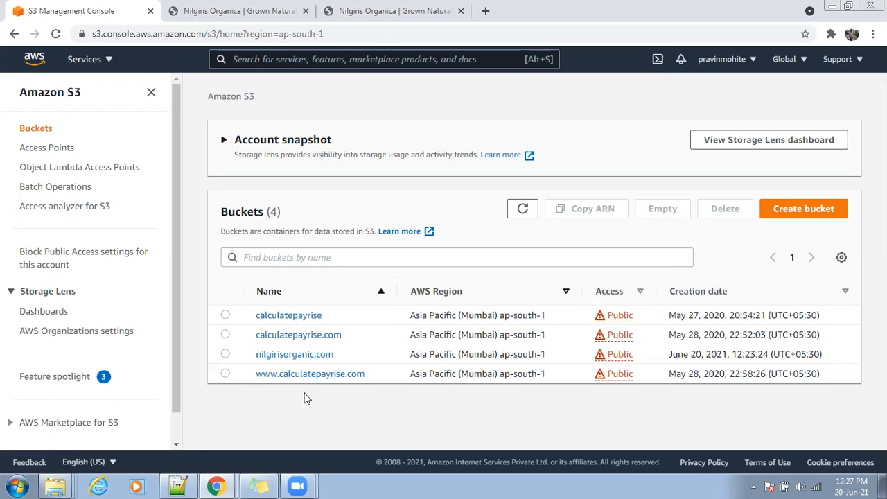
Switch to the incognito Chrome window with Route 53, find the S3 service and view that account's buckets
{"action": "mouse_move", "coordinate": [222, 485]}
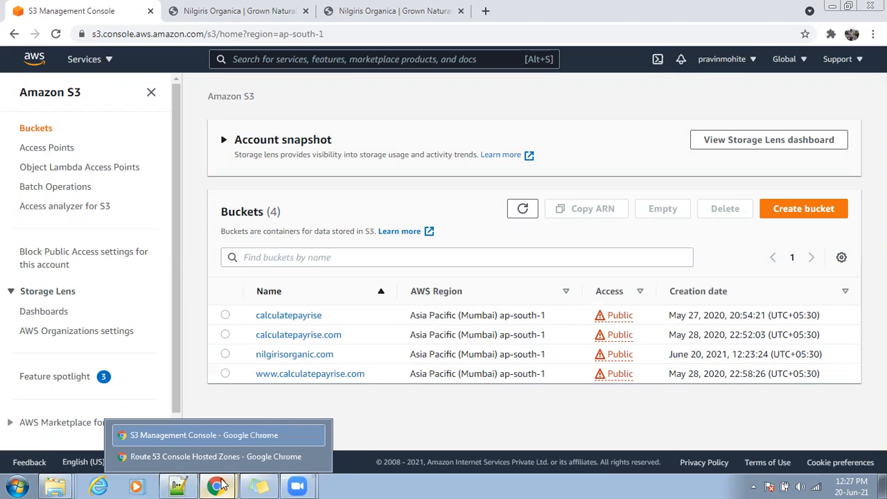
{"action": "left_click", "coordinate": [206, 454]}
{"action": "left_click", "coordinate": [73, 86]}
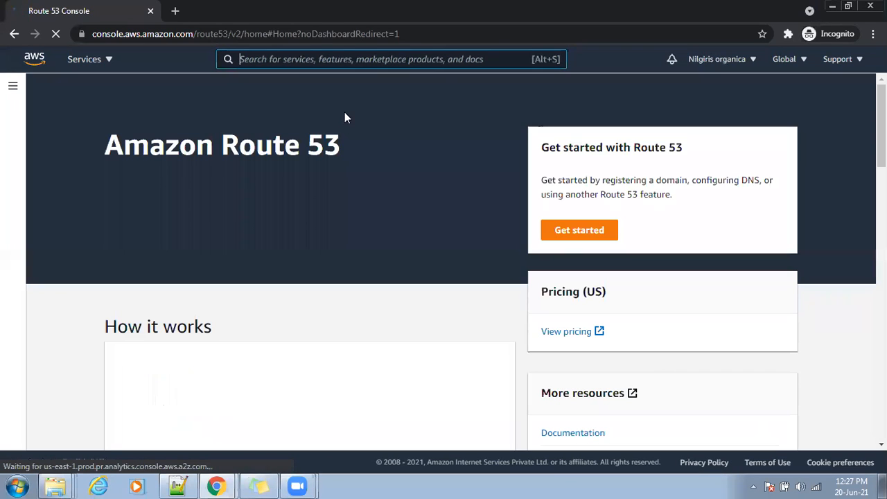
{"action": "type", "text": "s3"}
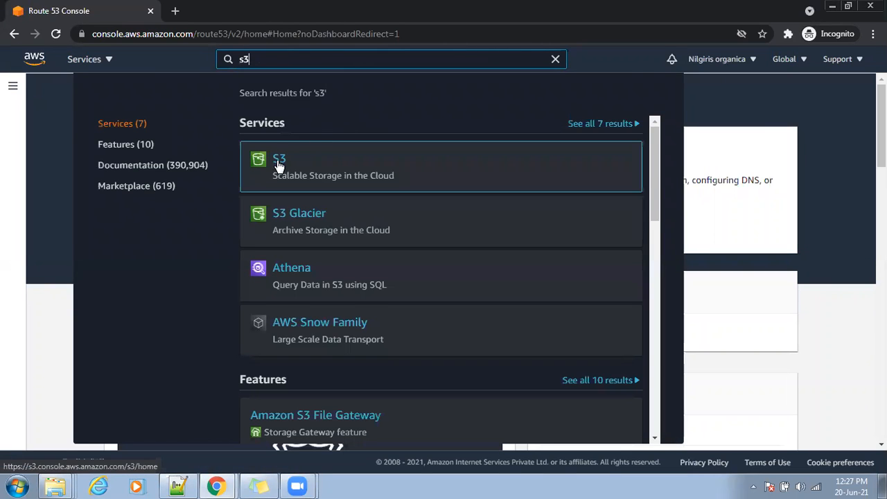
{"action": "left_click", "coordinate": [279, 165]}
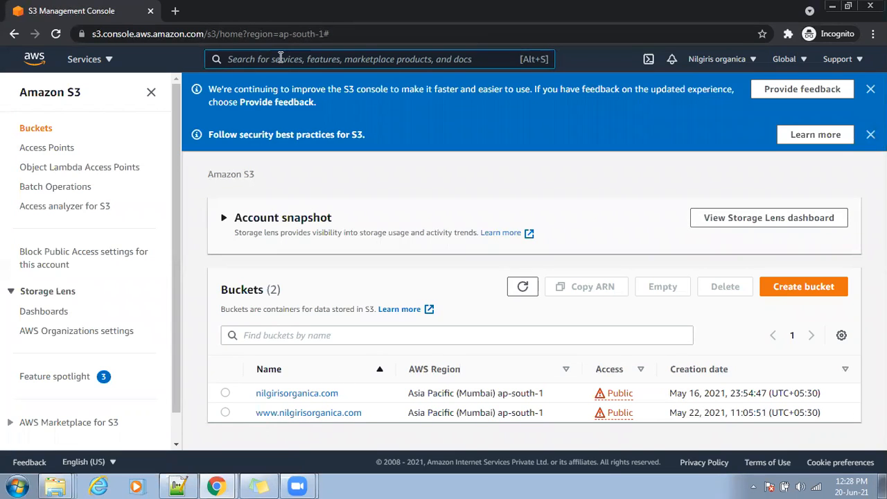
Search the AWS services for route53, open the Route 53 dashboard and show its hosted zones
{"action": "type", "text": "rut"}
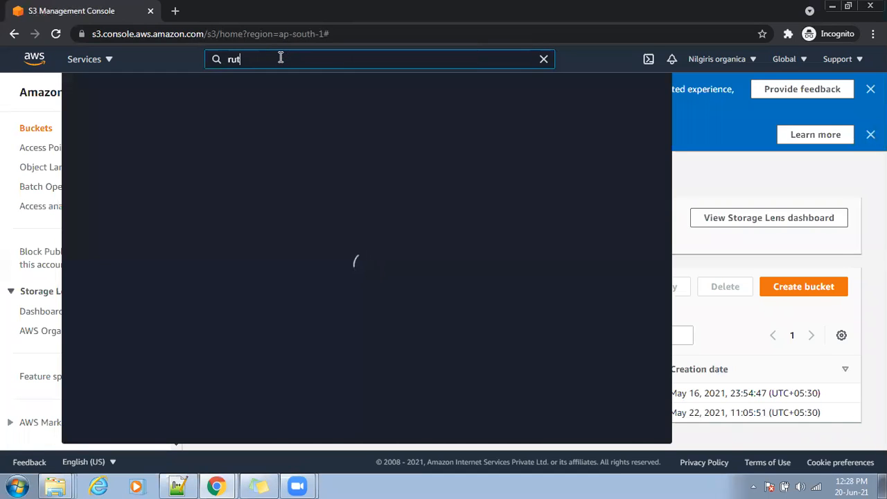
{"action": "key", "text": "BackSpace"}
{"action": "key", "text": "BackSpace"}
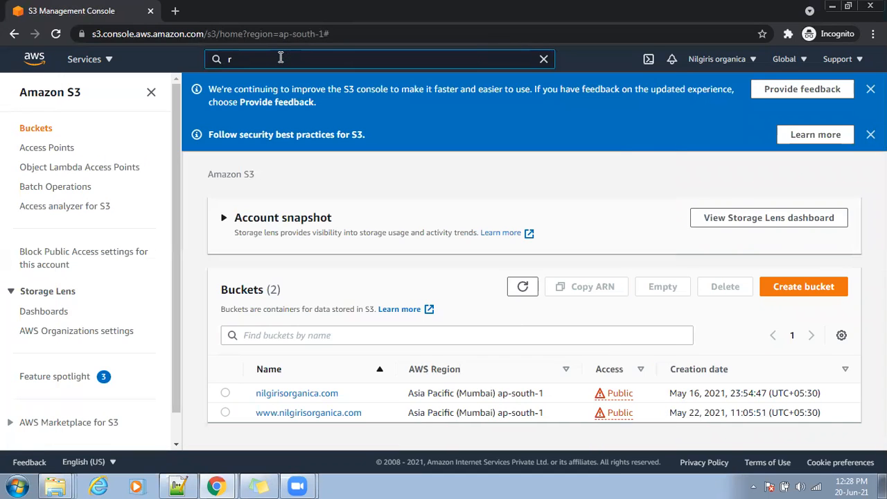
{"action": "type", "text": "oute53"}
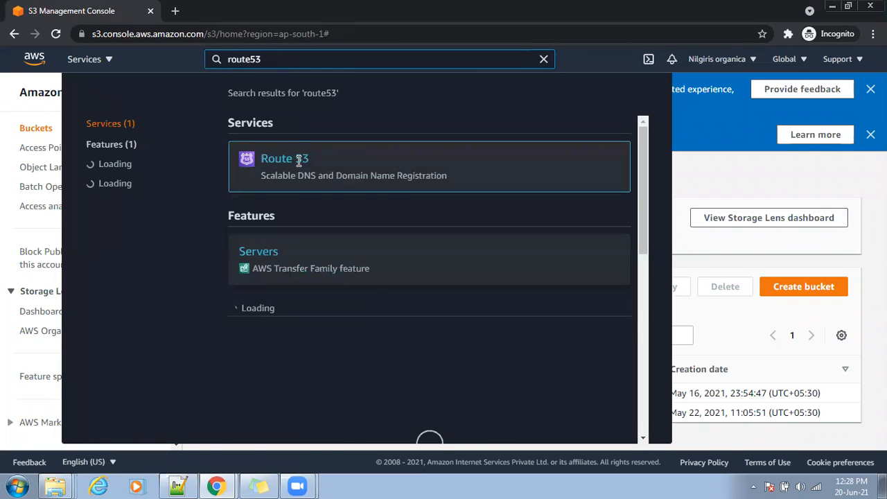
{"action": "left_click", "coordinate": [272, 163]}
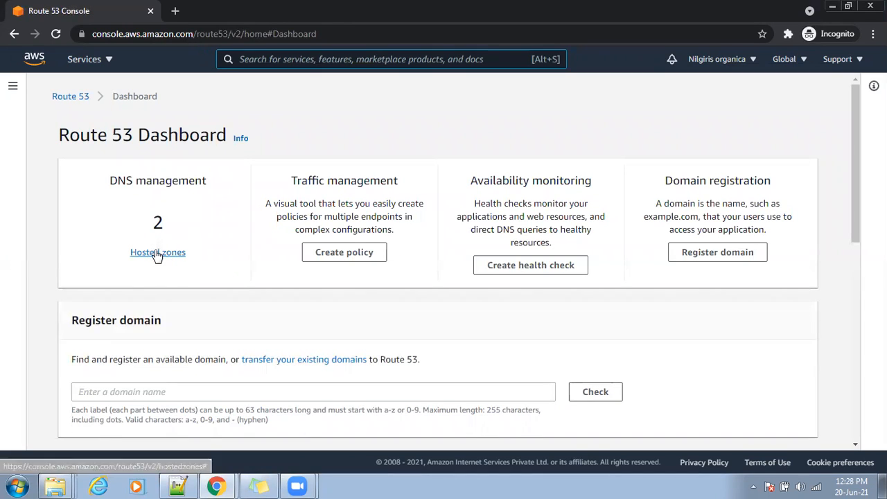
{"action": "left_click", "coordinate": [156, 253]}
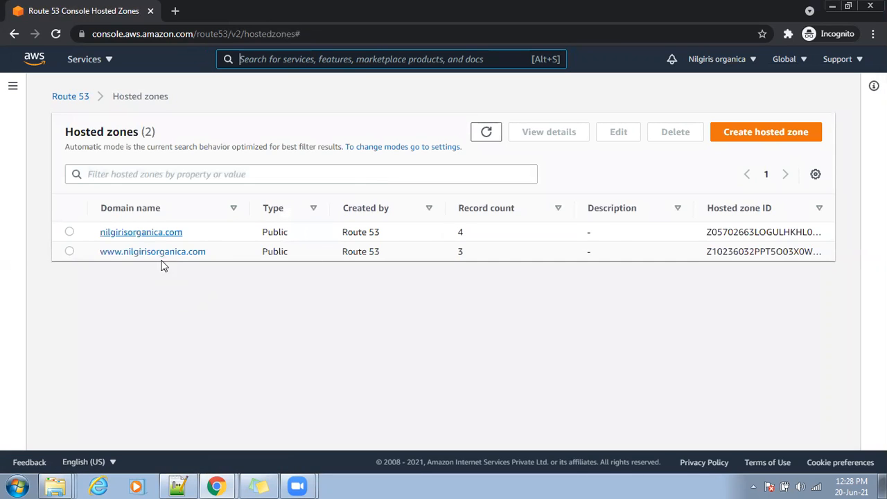
Open the nilgirisorganica.com hosted zone and examine its NS and SOA records and the root and www A records
{"action": "left_click", "coordinate": [131, 235]}
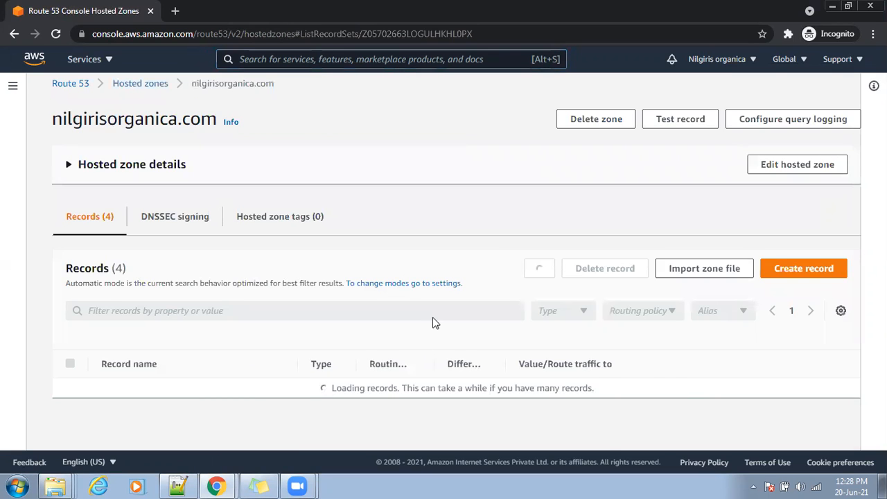
{"action": "scroll", "coordinate": [443, 360], "scroll_direction": "down", "scroll_amount": 2}
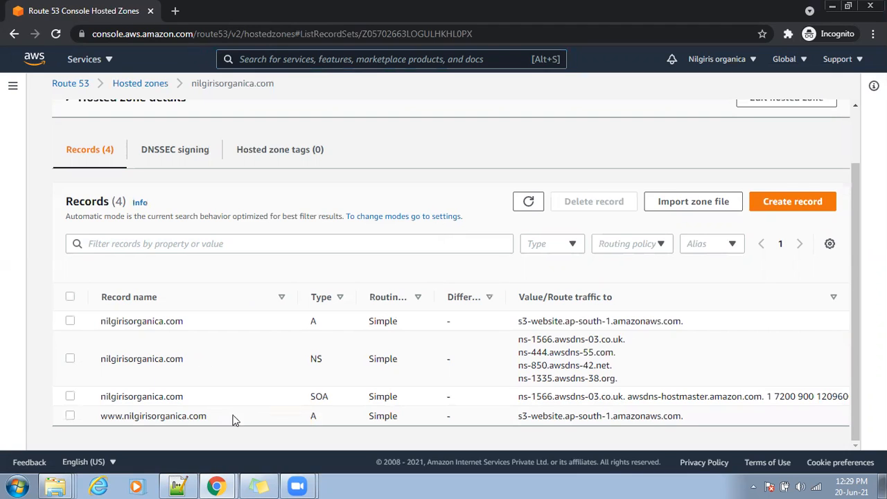
{"action": "left_click_drag", "start_coordinate": [209, 399], "coordinate": [92, 354]}
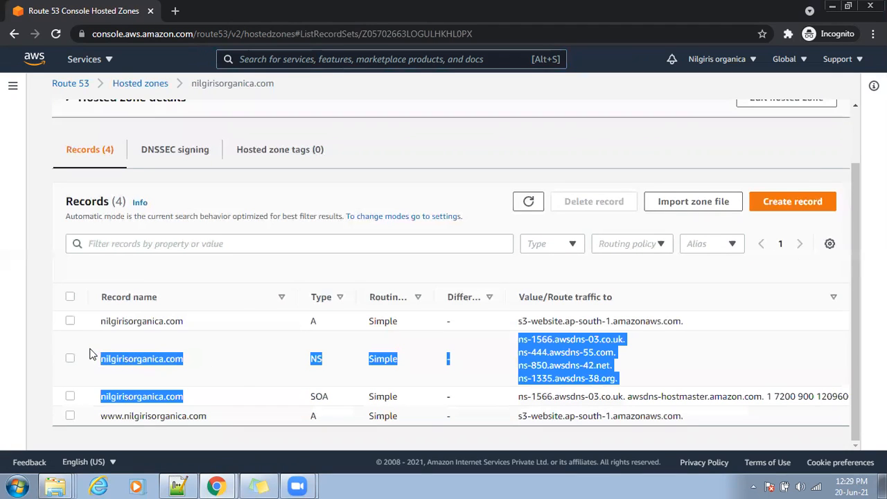
{"action": "left_click", "coordinate": [470, 349]}
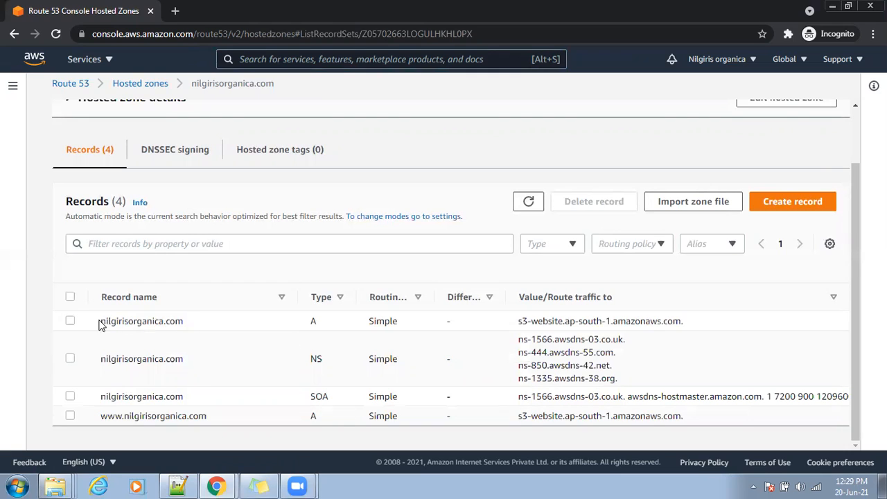
{"action": "left_click_drag", "start_coordinate": [100, 324], "coordinate": [228, 321]}
{"action": "left_click_drag", "start_coordinate": [208, 415], "coordinate": [95, 424]}
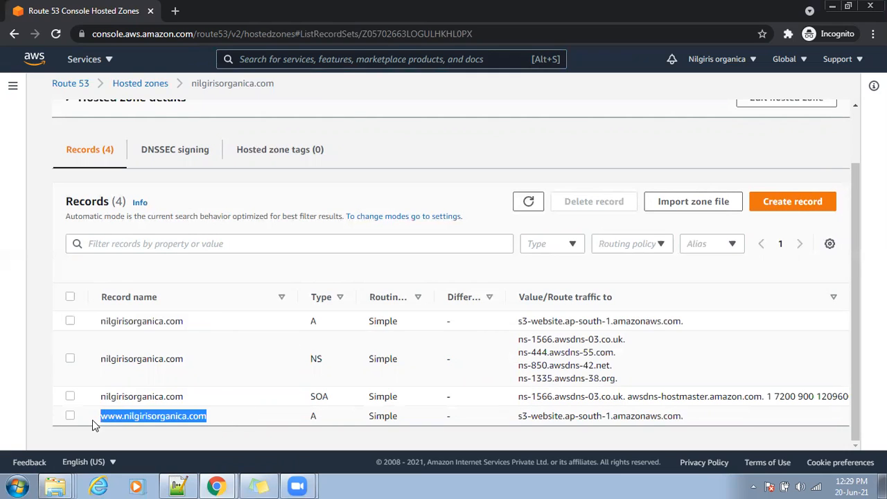
{"action": "left_click", "coordinate": [269, 321]}
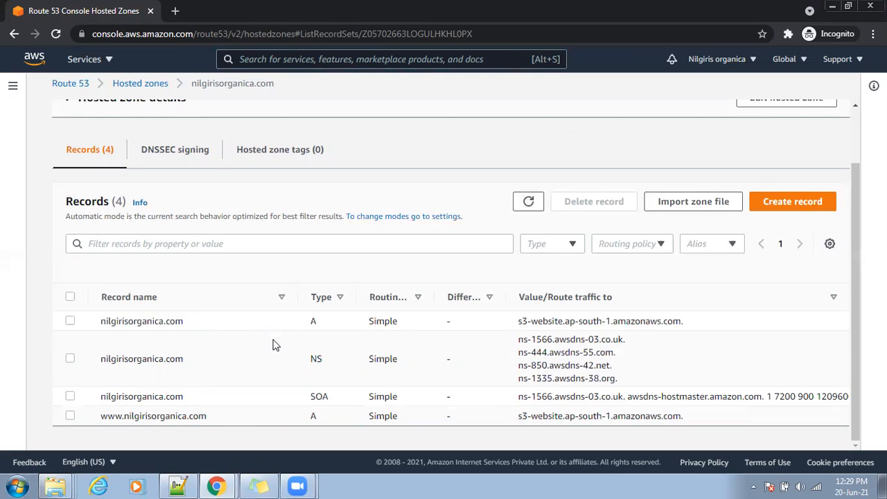
Open the nilgirisorganica.com A record for editing and review its record type, alias target and region options
{"action": "left_click", "coordinate": [70, 321]}
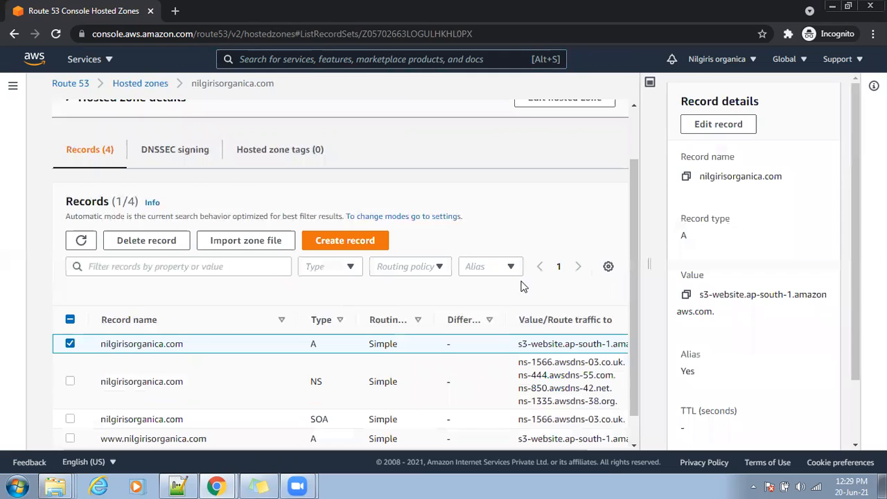
{"action": "left_click", "coordinate": [695, 124]}
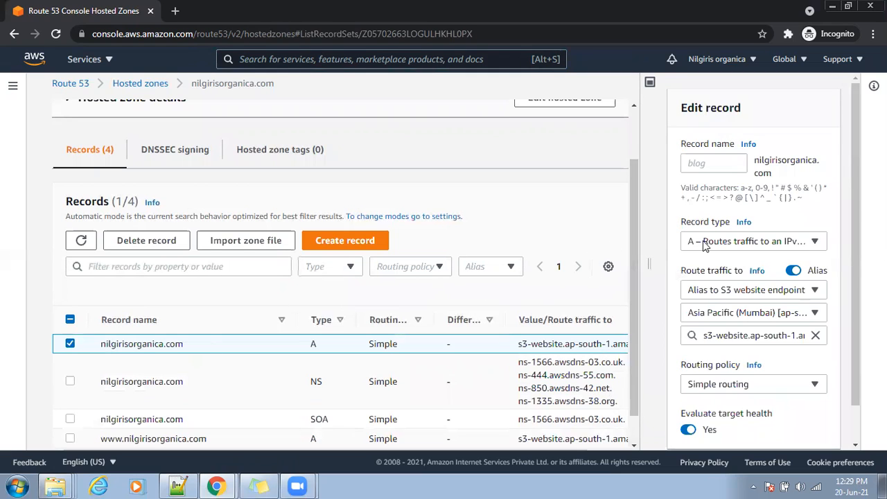
{"action": "left_click", "coordinate": [783, 241]}
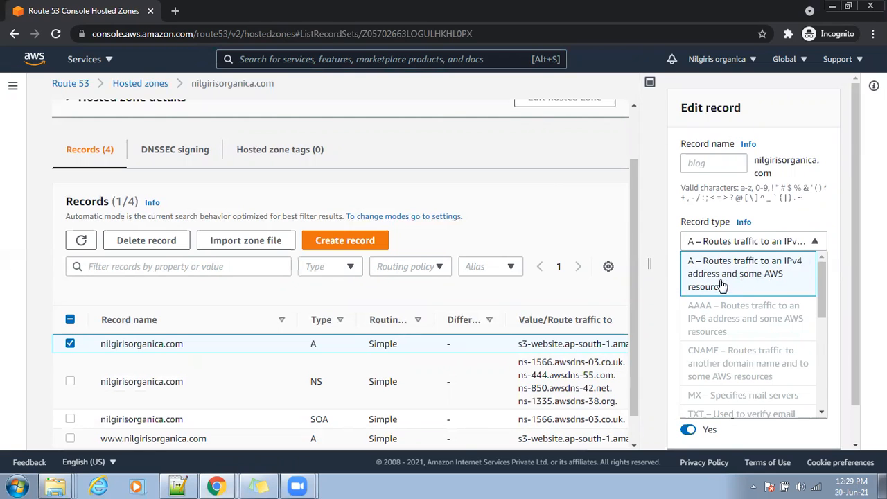
{"action": "left_click", "coordinate": [834, 212]}
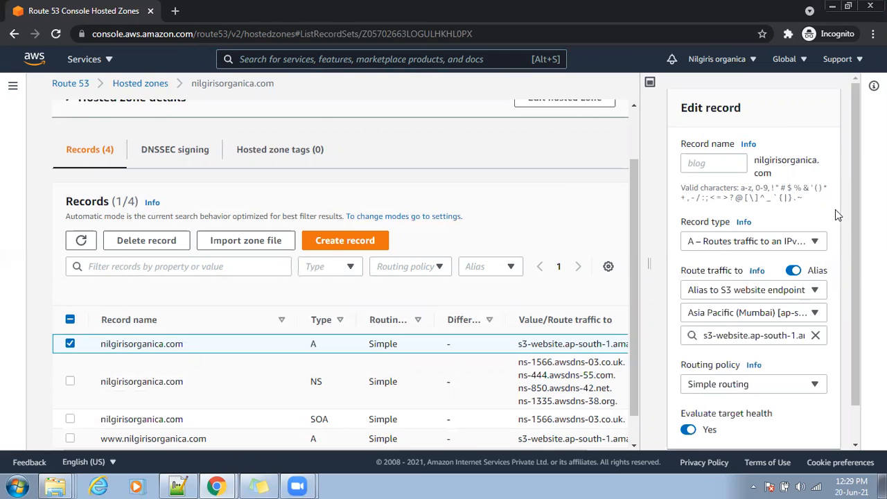
{"action": "scroll", "coordinate": [740, 254], "scroll_direction": "down", "scroll_amount": 1}
{"action": "left_click", "coordinate": [740, 253]}
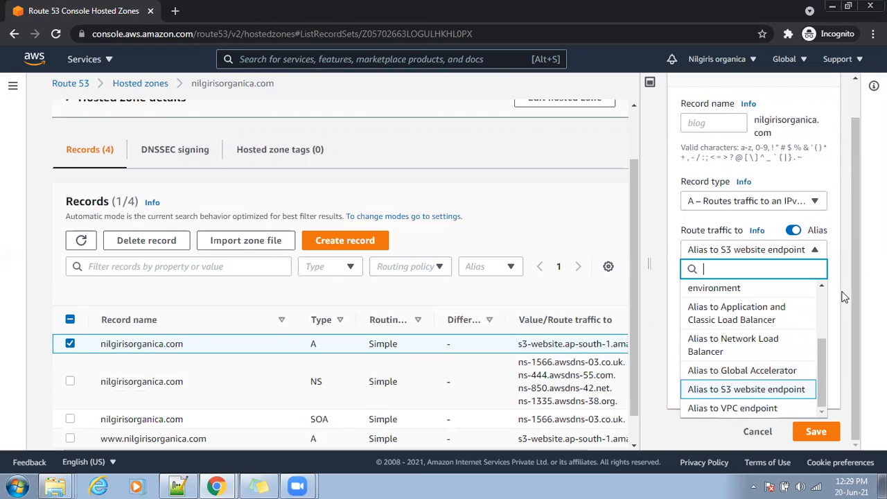
{"action": "left_click", "coordinate": [836, 258]}
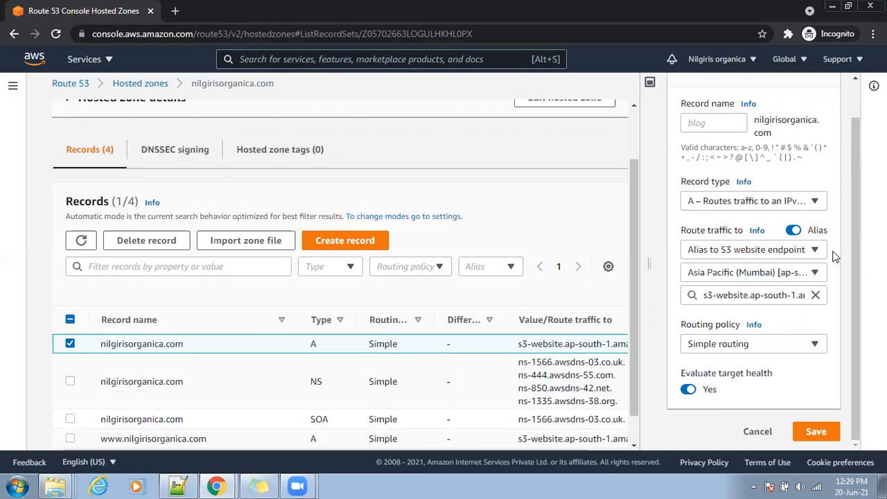
{"action": "left_click", "coordinate": [757, 274]}
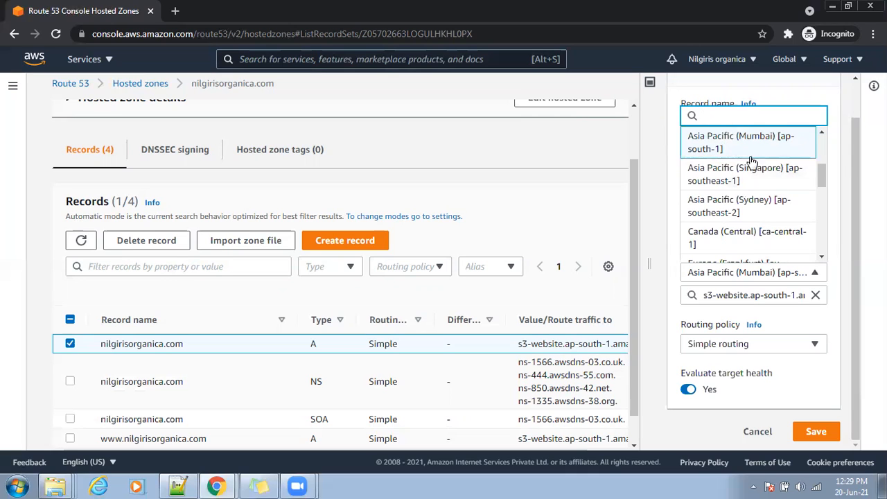
{"action": "left_click", "coordinate": [833, 184]}
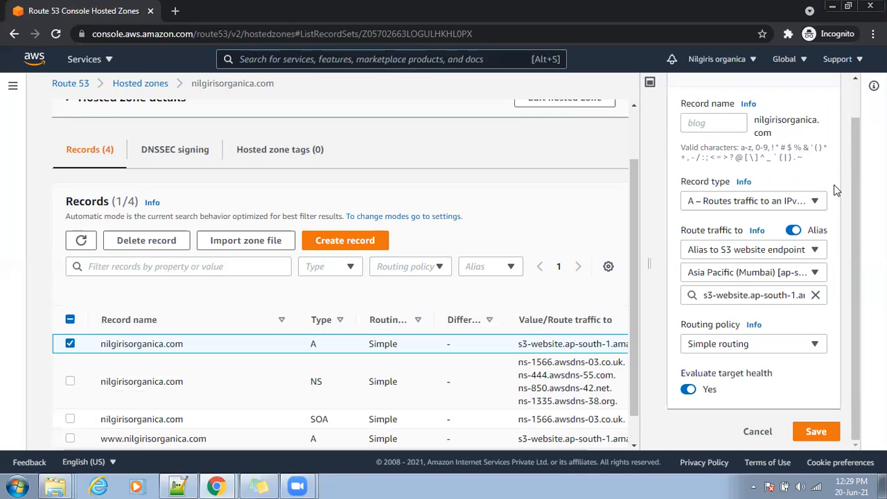
Compare the A record's S3 endpoint value with the hosted website's address in the other Chrome window, and return to Route 53
{"action": "triple_click", "coordinate": [704, 295]}
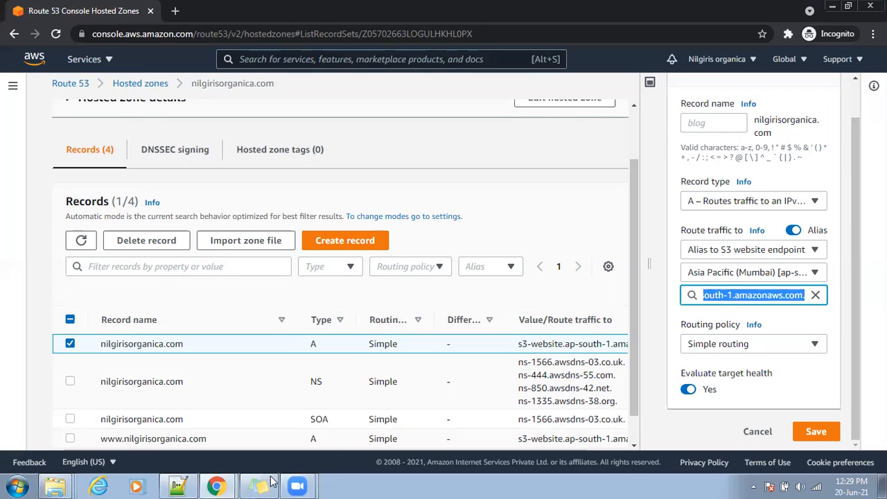
{"action": "mouse_move", "coordinate": [232, 485]}
{"action": "left_click", "coordinate": [181, 429]}
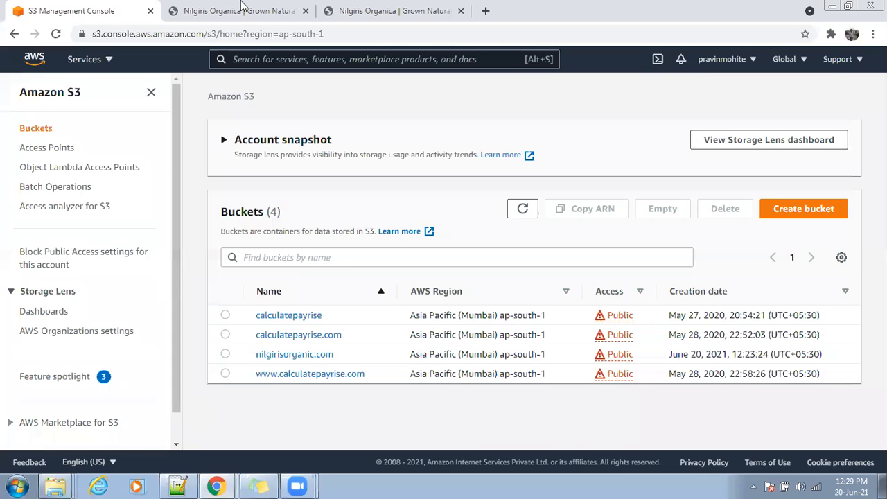
{"action": "left_click", "coordinate": [242, 11]}
{"action": "left_click_drag", "start_coordinate": [227, 32], "coordinate": [390, 29]}
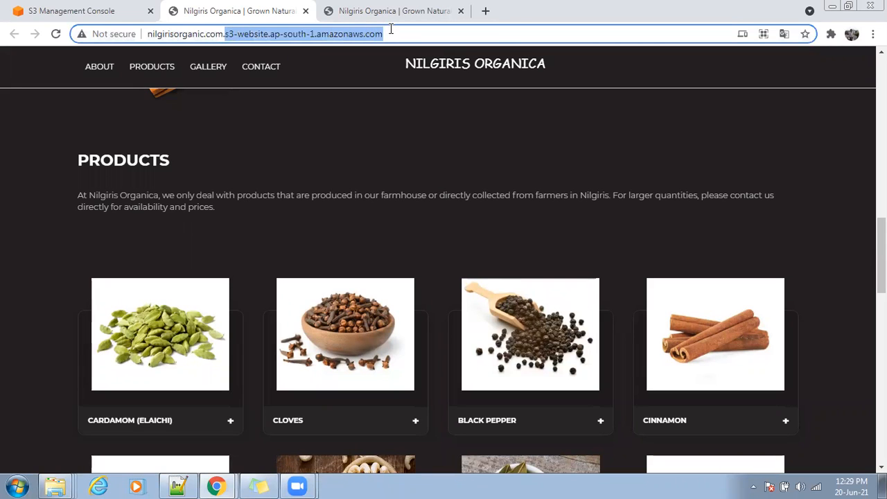
{"action": "mouse_move", "coordinate": [222, 485]}
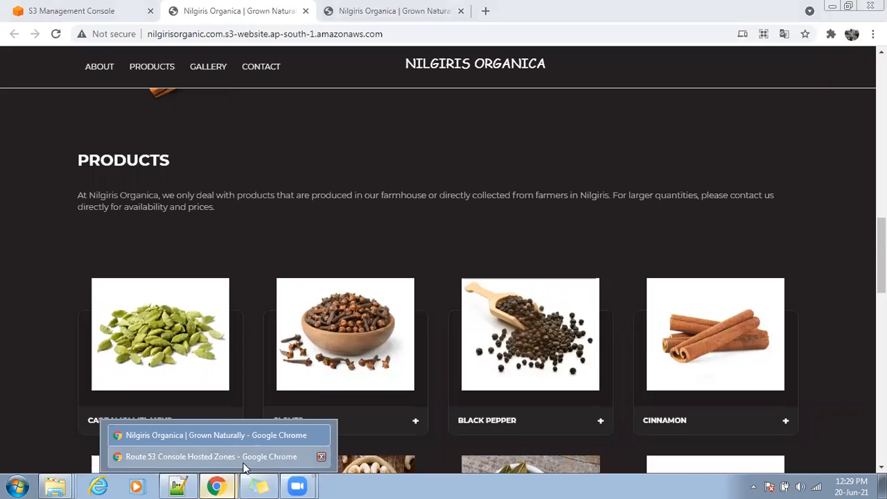
{"action": "left_click", "coordinate": [194, 456]}
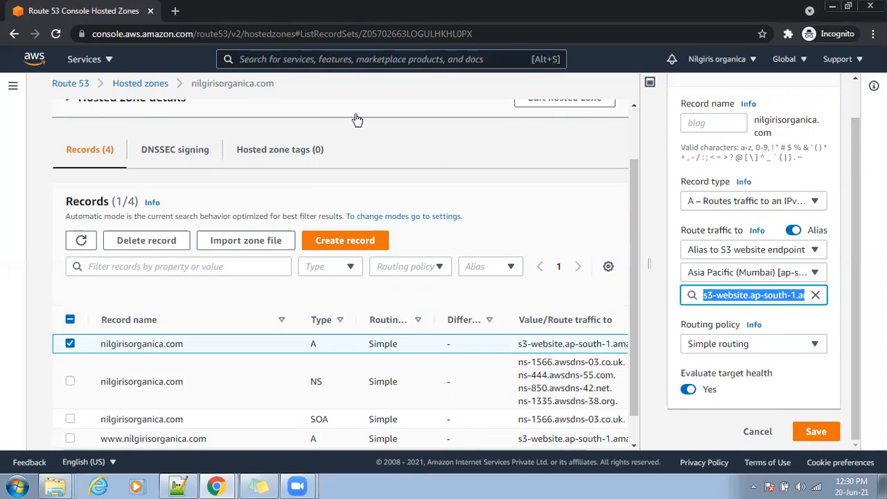
{"action": "scroll", "coordinate": [298, 184], "scroll_direction": "up", "scroll_amount": 2}
{"action": "left_click", "coordinate": [125, 84]}
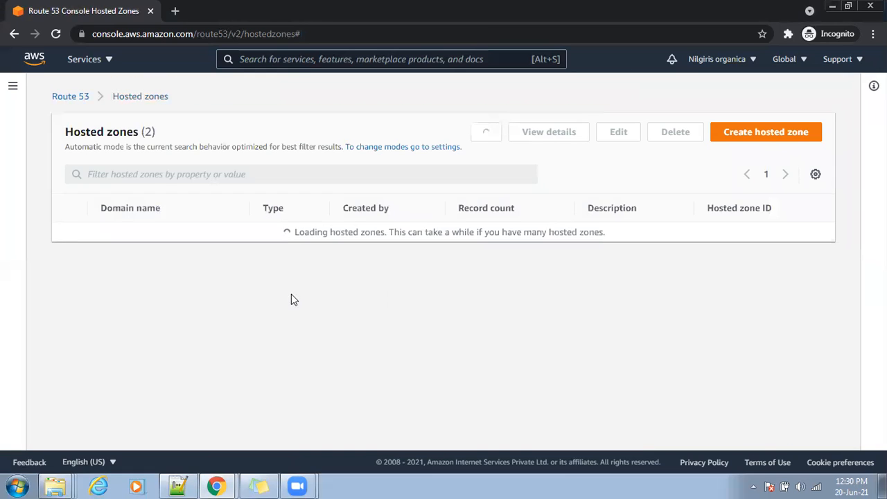
{"action": "left_click", "coordinate": [191, 254]}
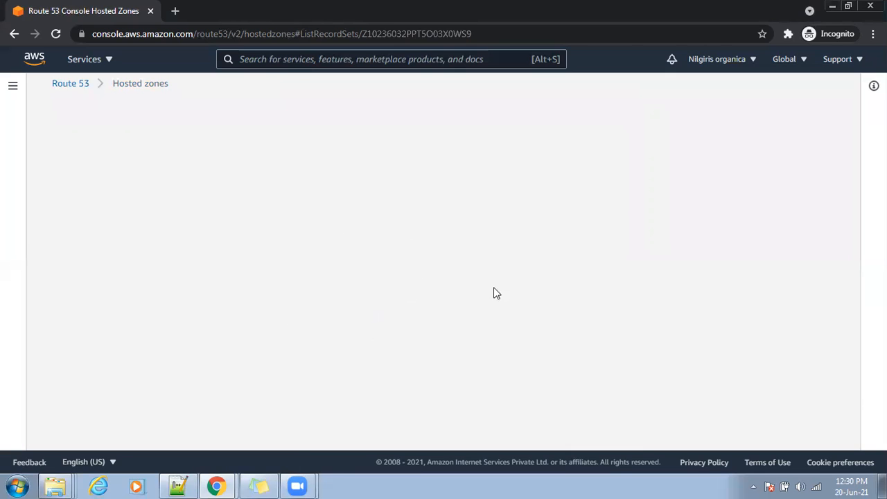
{"action": "scroll", "coordinate": [420, 332], "scroll_direction": "down", "scroll_amount": 1}
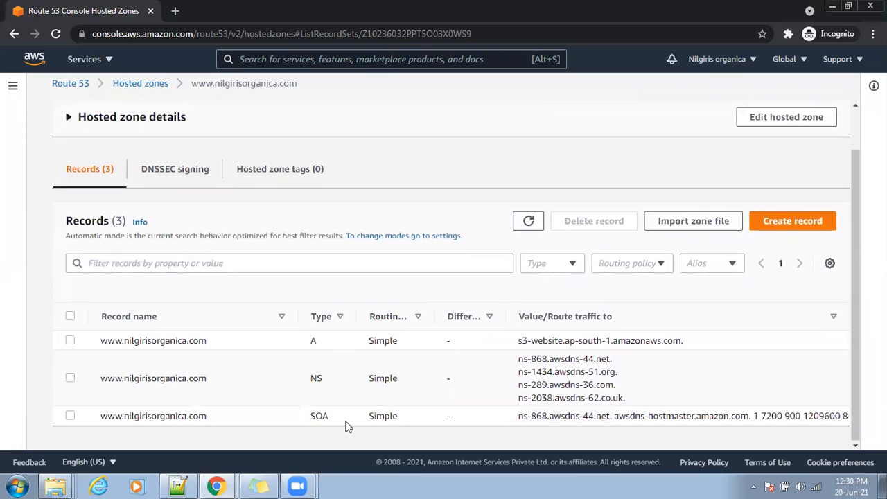
{"action": "left_click_drag", "start_coordinate": [346, 422], "coordinate": [218, 352]}
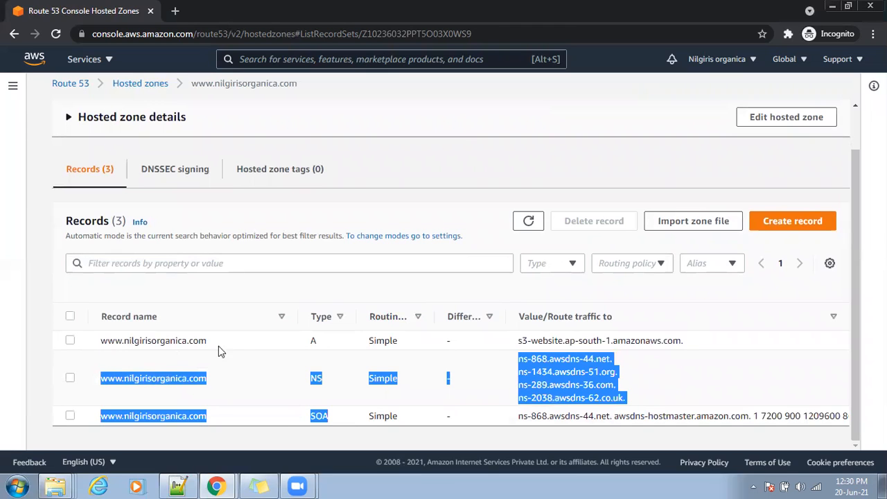
{"action": "left_click", "coordinate": [216, 341]}
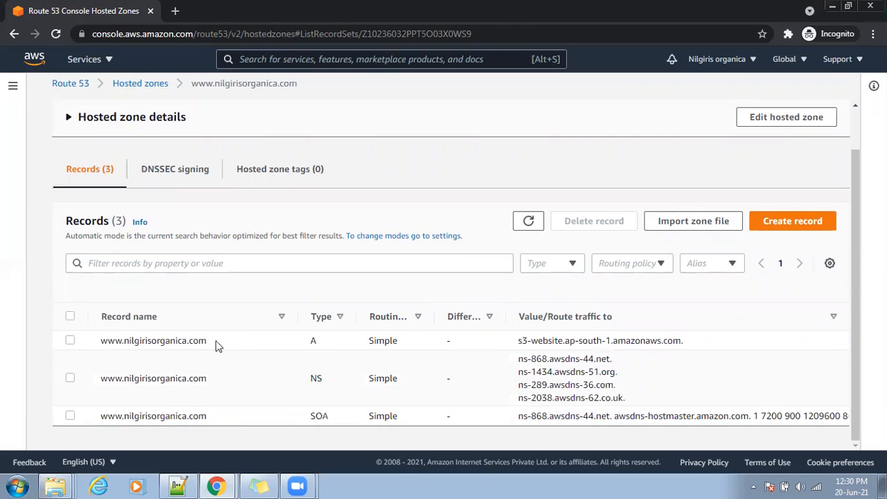
{"action": "left_click", "coordinate": [70, 341]}
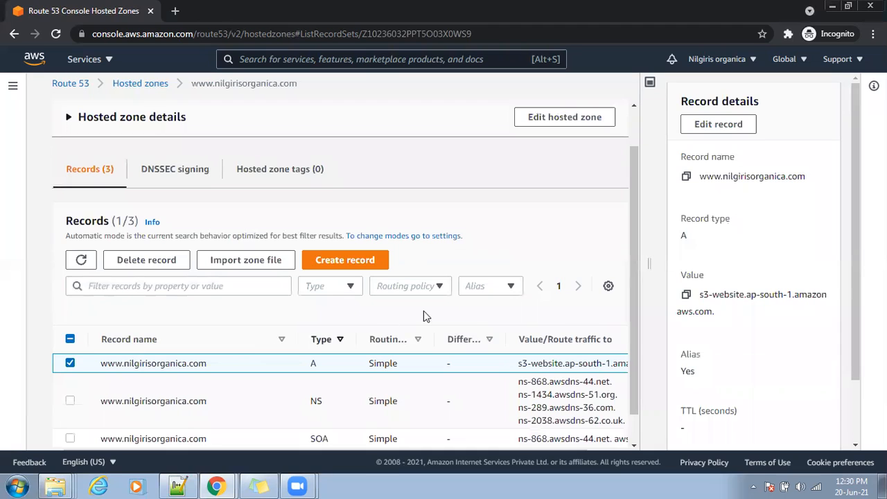
{"action": "left_click", "coordinate": [720, 125]}
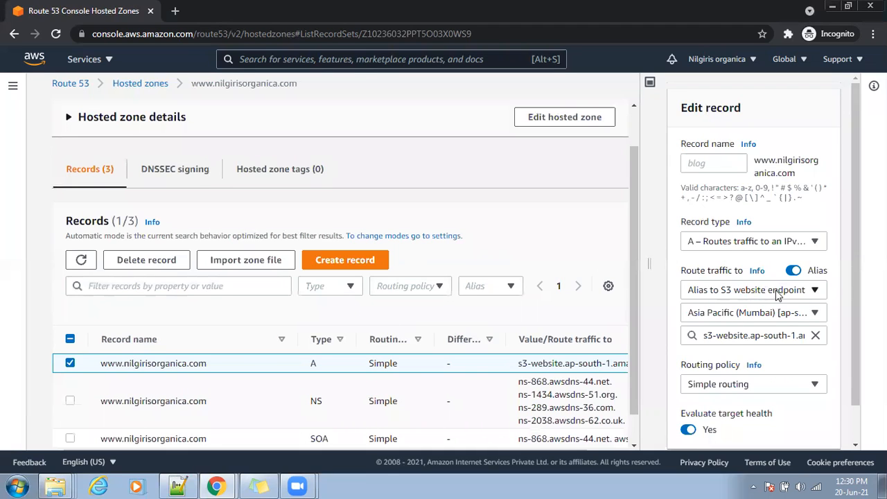
{"action": "left_click_drag", "start_coordinate": [702, 333], "coordinate": [849, 345]}
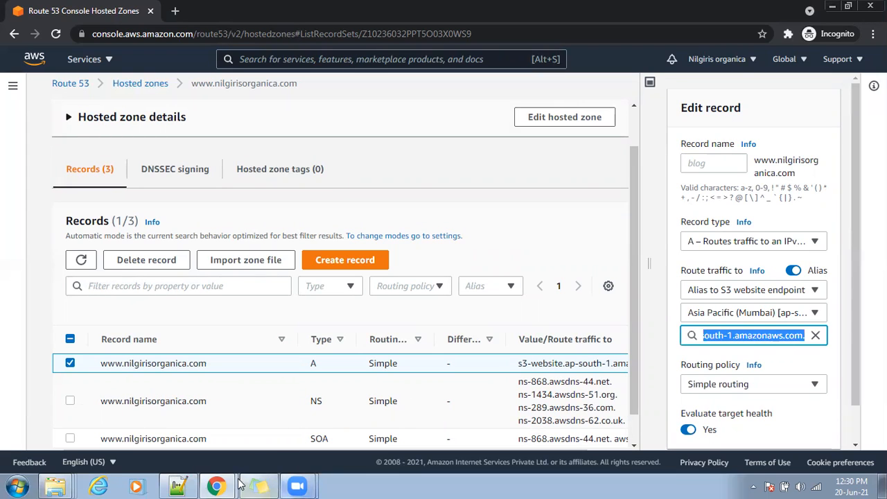
Load nilgirisorganica.com in a new browser tab and look over the live site's home banner, About and Products sections
{"action": "left_click", "coordinate": [174, 10]}
{"action": "type", "text": "nilgirisorganica.com"}
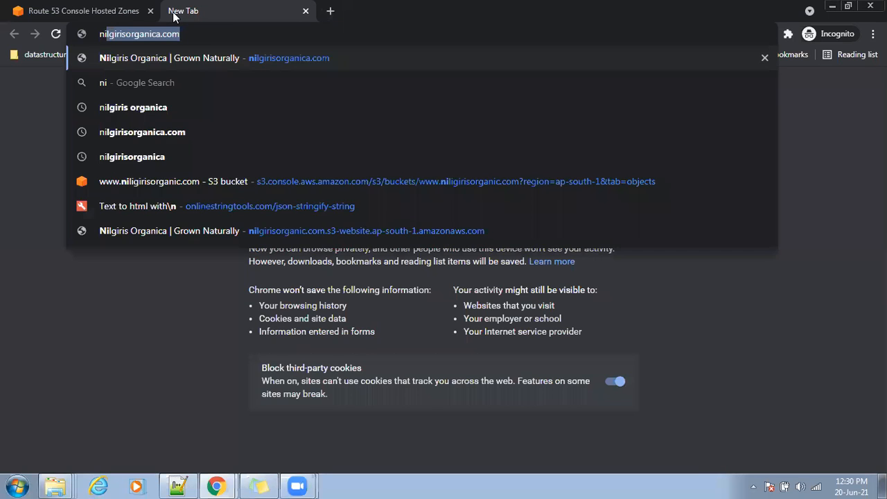
{"action": "key", "text": "Return"}
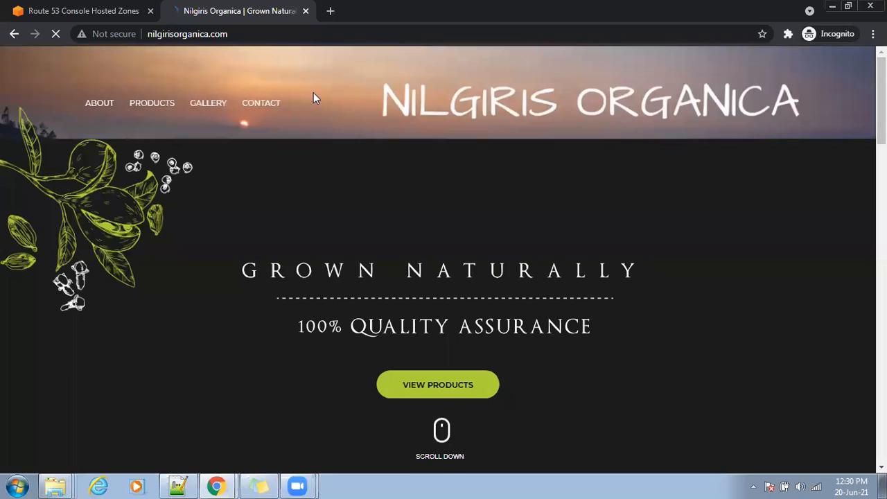
{"action": "scroll", "coordinate": [459, 230], "scroll_direction": "down", "scroll_amount": 5}
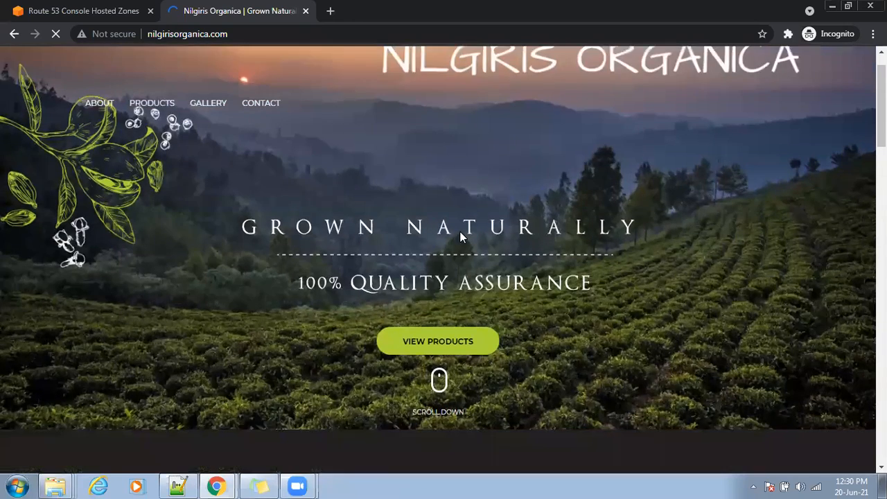
{"action": "scroll", "coordinate": [471, 245], "scroll_direction": "up", "scroll_amount": 6}
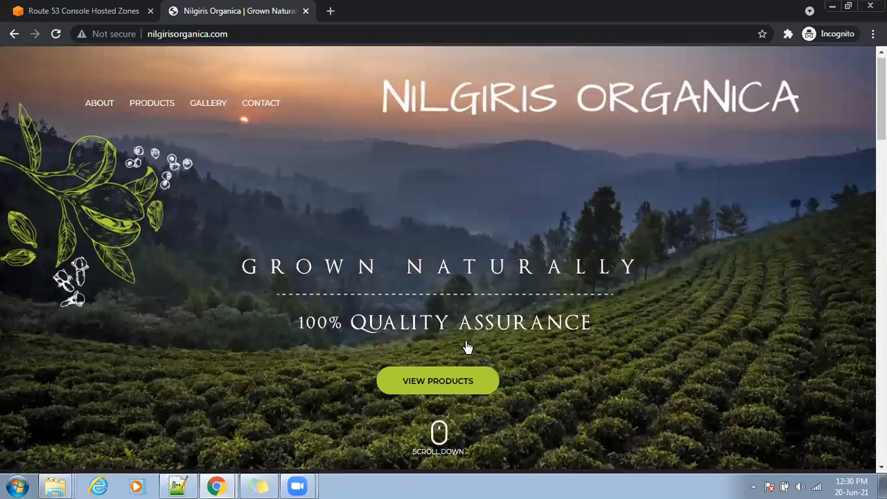
{"action": "scroll", "coordinate": [465, 346], "scroll_direction": "down", "scroll_amount": 5}
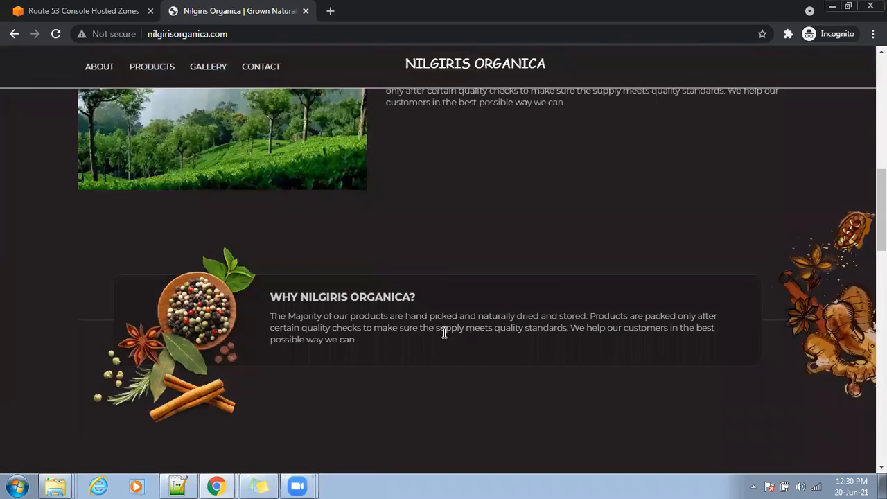
{"action": "scroll", "coordinate": [449, 311], "scroll_direction": "up", "scroll_amount": 6}
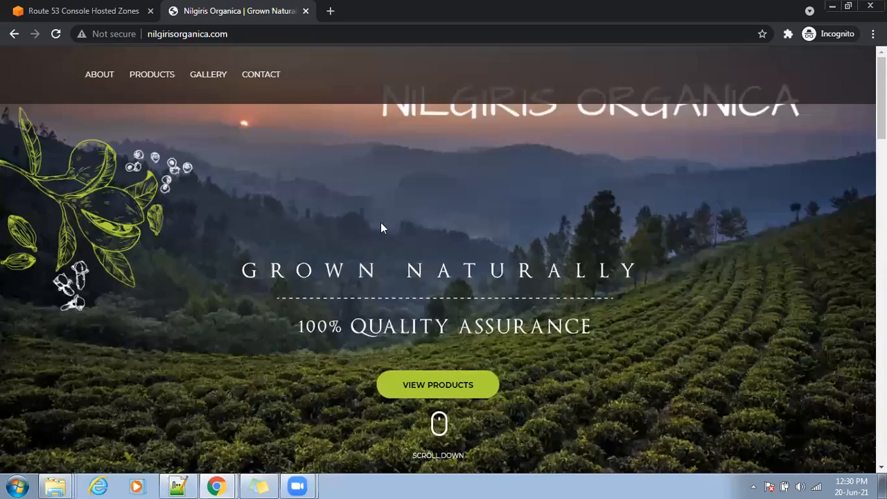
{"action": "scroll", "coordinate": [421, 287], "scroll_direction": "down", "scroll_amount": 3}
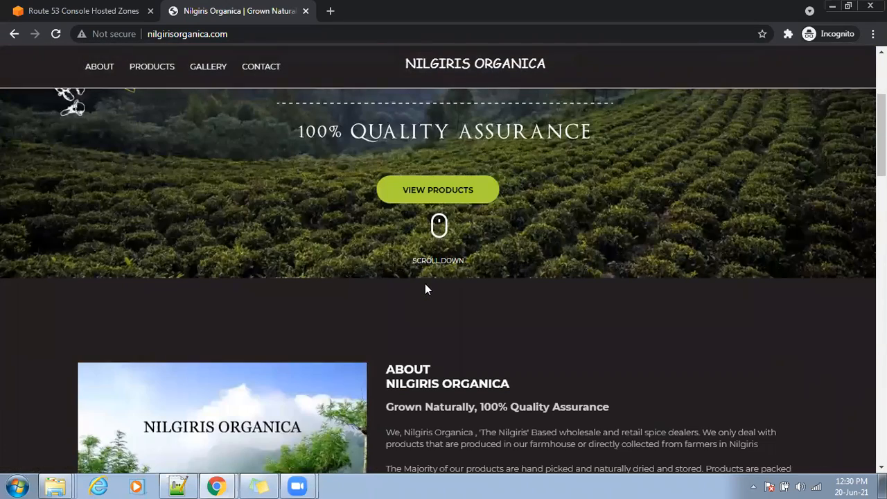
{"action": "scroll", "coordinate": [425, 283], "scroll_direction": "up", "scroll_amount": 3}
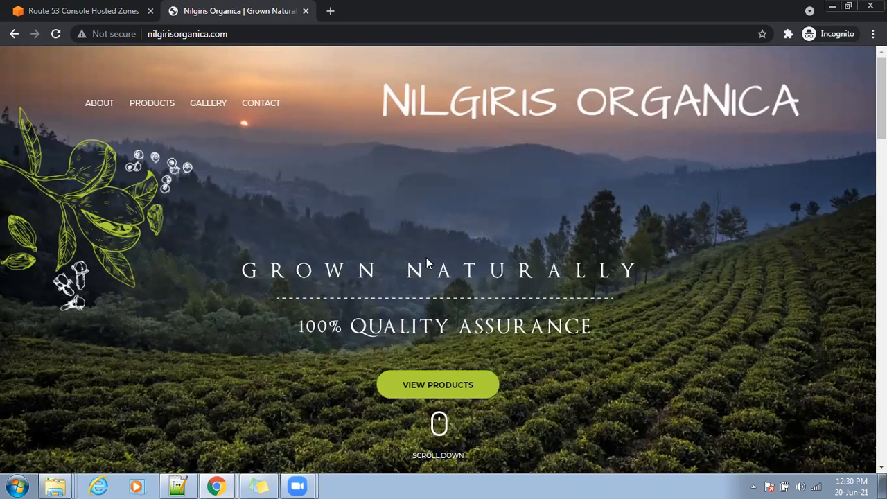
{"action": "scroll", "coordinate": [427, 318], "scroll_direction": "down", "scroll_amount": 20}
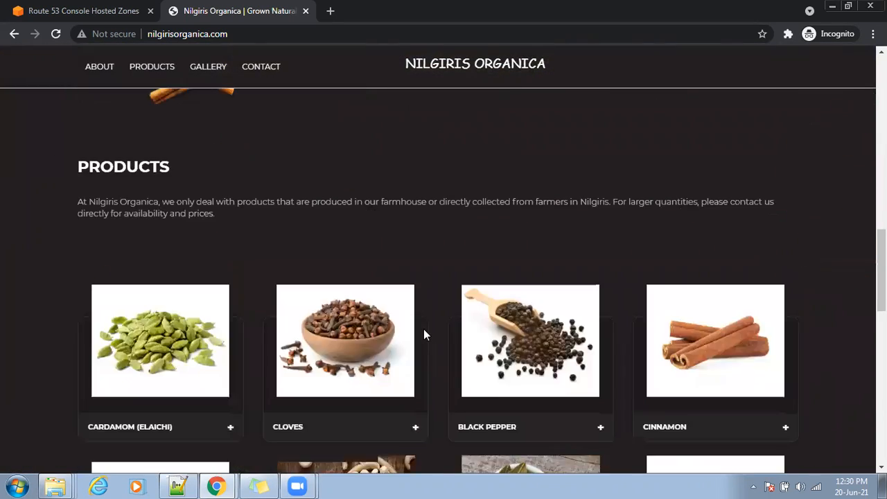
{"action": "scroll", "coordinate": [424, 333], "scroll_direction": "down", "scroll_amount": 2}
{"action": "scroll", "coordinate": [425, 334], "scroll_direction": "up", "scroll_amount": 15}
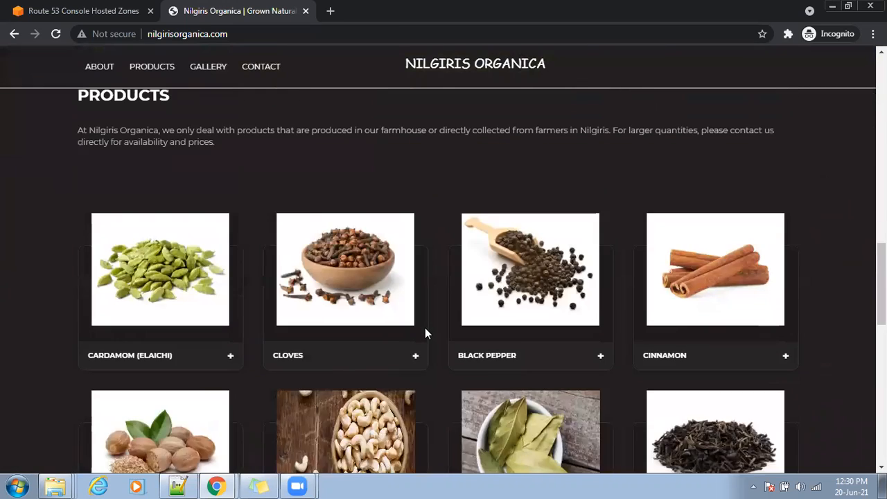
{"action": "scroll", "coordinate": [425, 332], "scroll_direction": "up", "scroll_amount": 5}
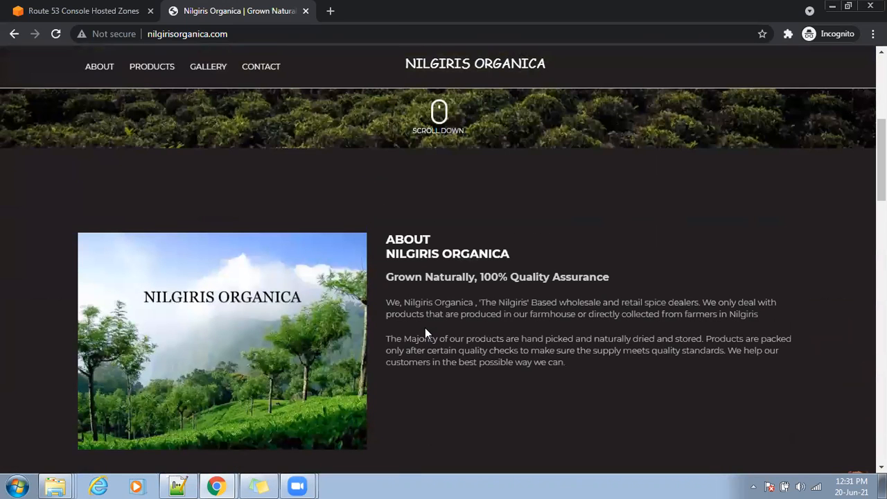